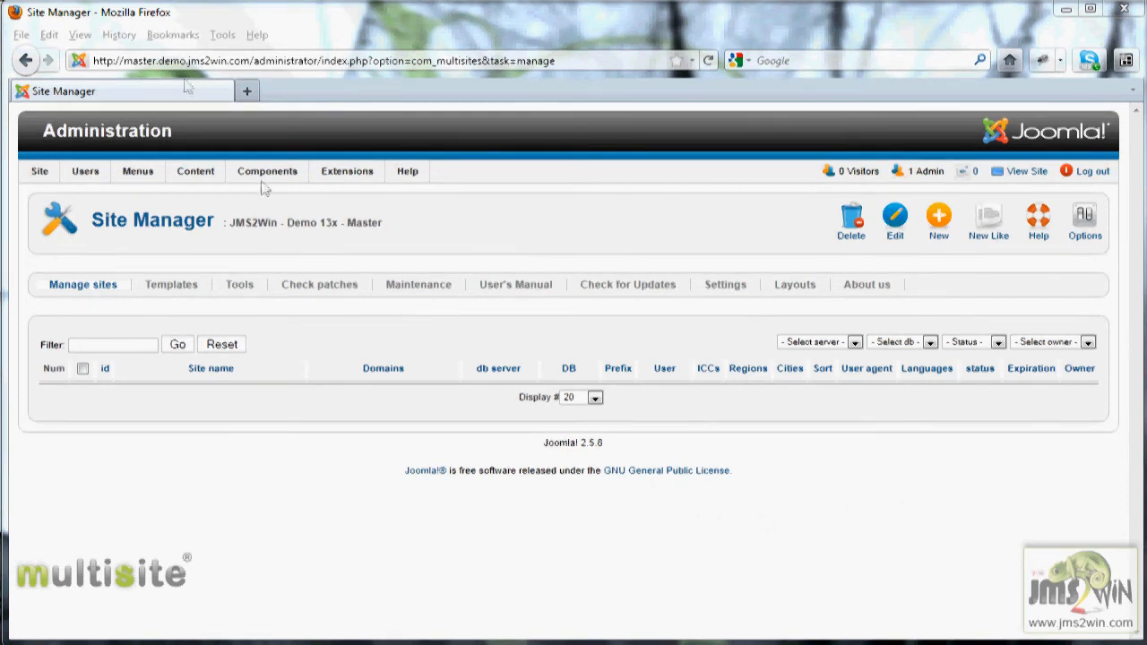
- Open the website templates manager
{"action": "left_click", "coordinate": [154, 61]}
{"action": "left_click_drag", "start_coordinate": [154, 61], "coordinate": [123, 63]}
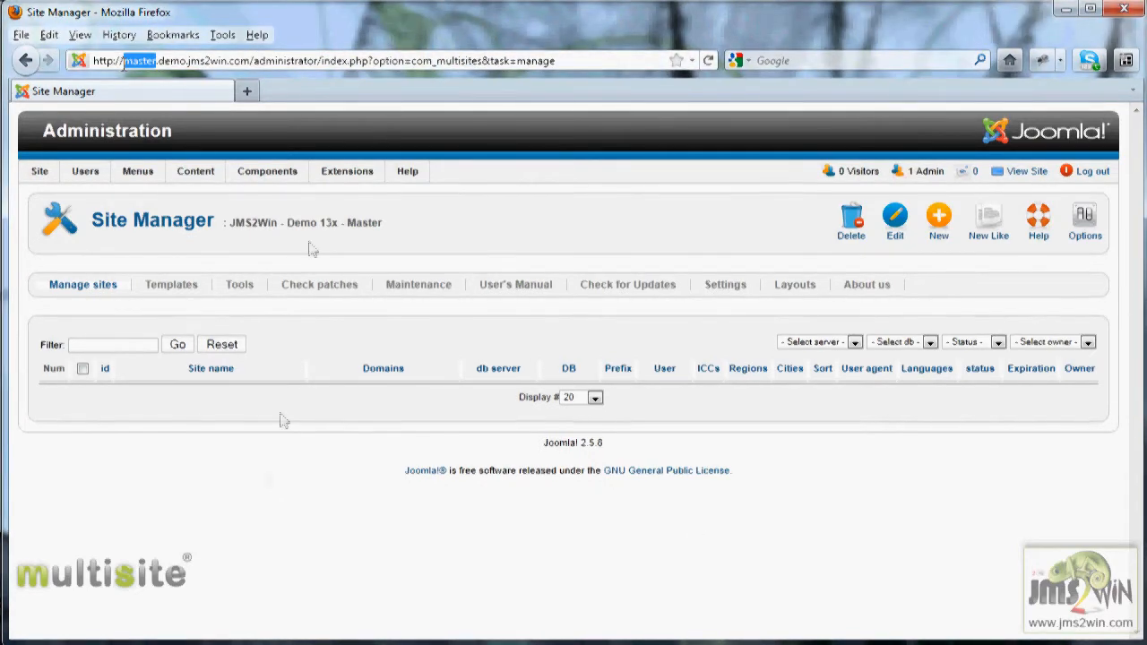
{"action": "left_click", "coordinate": [277, 482]}
{"action": "left_click", "coordinate": [180, 289]}
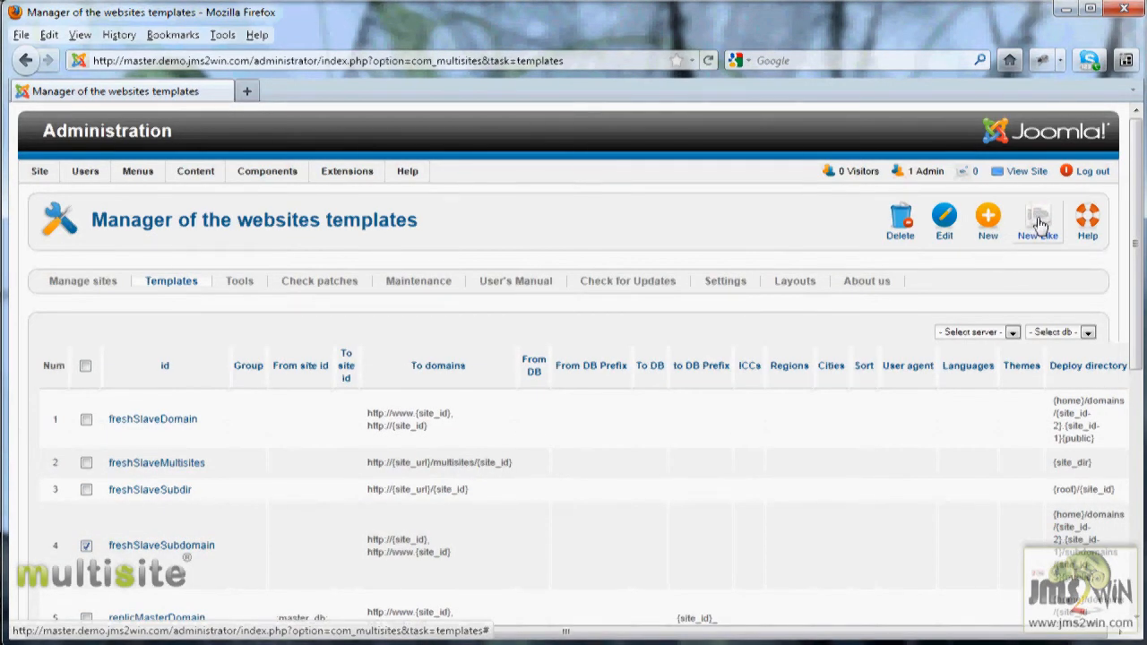
- Create a new template like freshSlaveSubdomain and set its ID to freshSlaveDemoSubdom
{"action": "left_click", "coordinate": [1039, 224]}
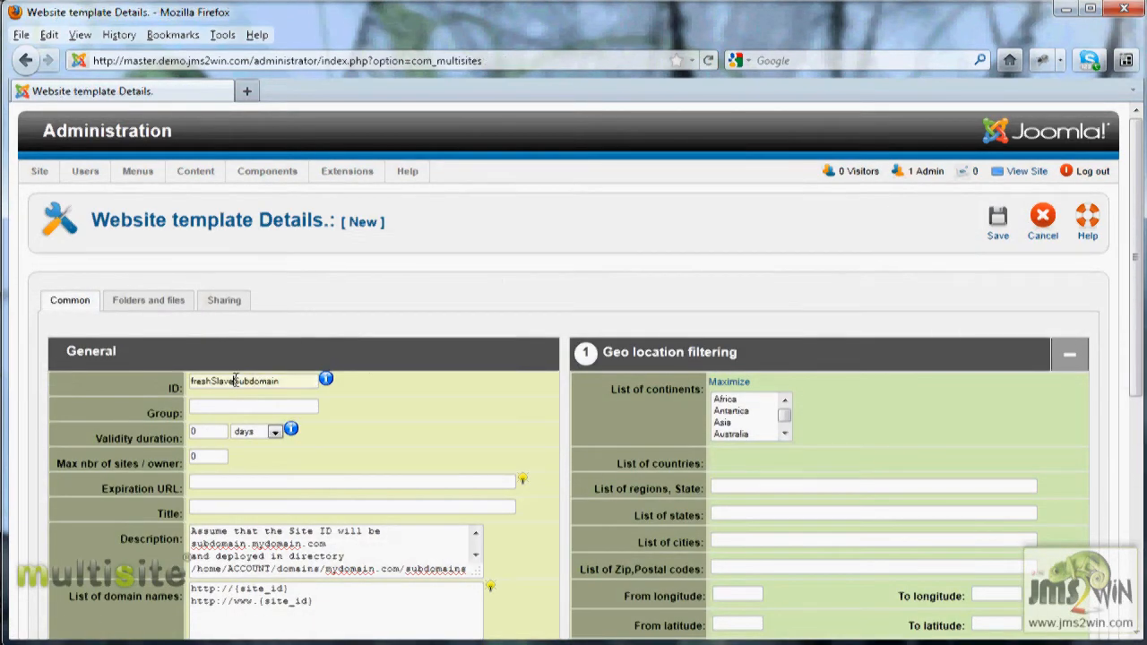
{"action": "type", "text": "Deo"}
{"action": "key", "text": "shift+End"}
{"action": "type", "text": "moSubdom"}
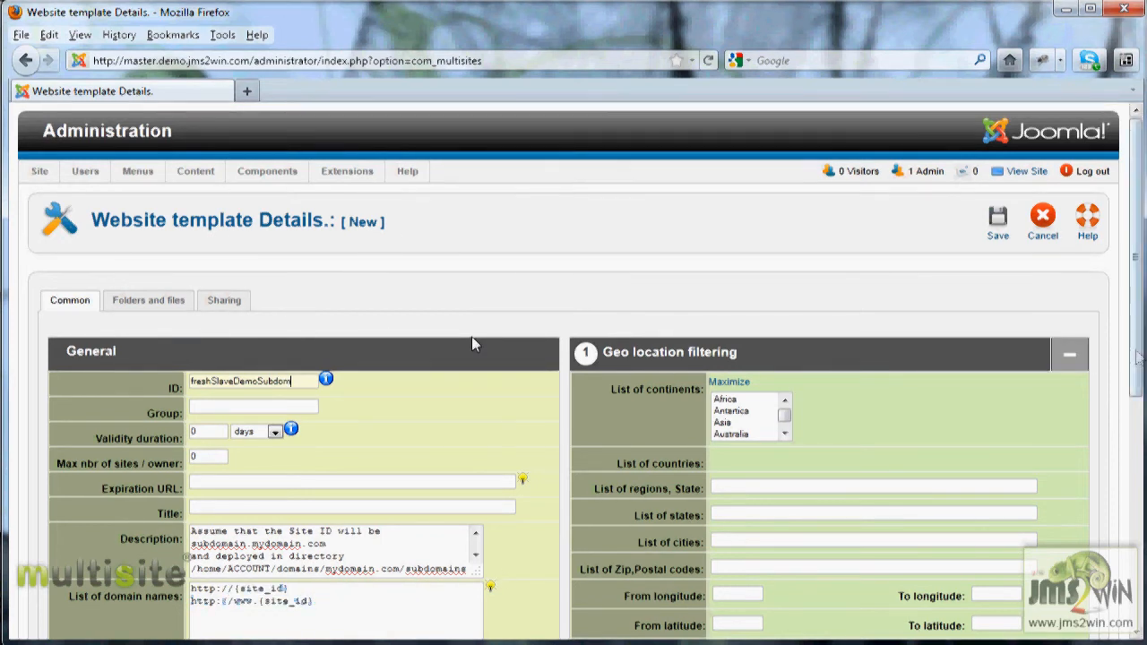
- Set the template's deployment folder to {home}/domains/{site_id-2}.{site_id-1}/subdomains/{site_id-3}/subdomains/{site_id-4}public
{"action": "scroll", "coordinate": [472, 336], "scroll_direction": "down", "scroll_amount": 5}
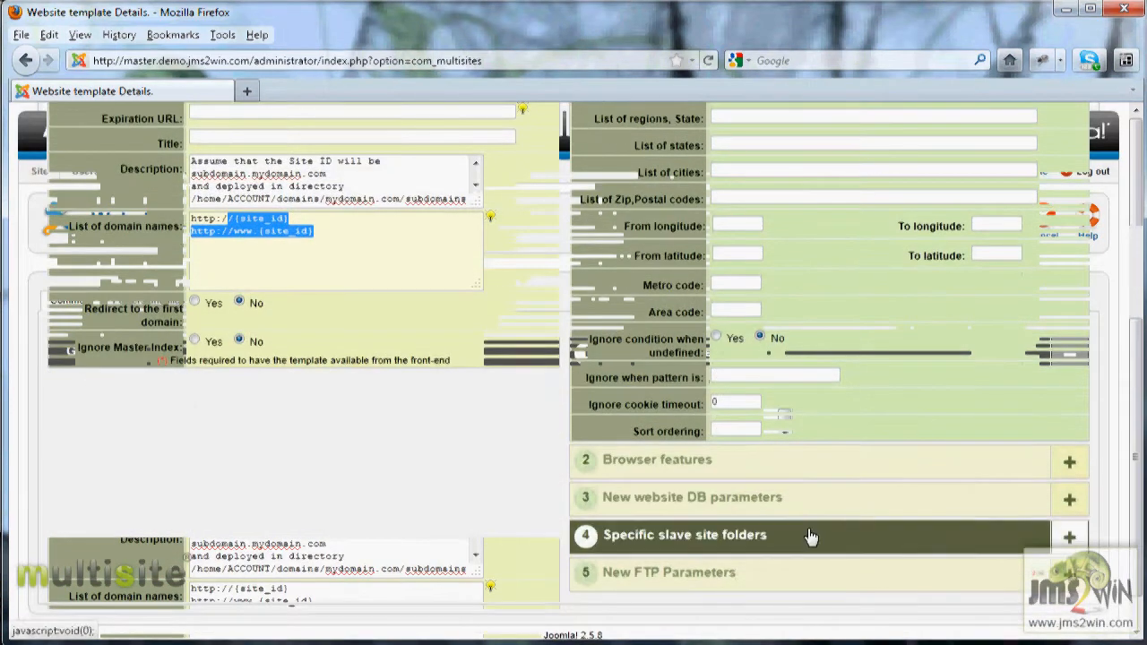
{"action": "left_click", "coordinate": [811, 537]}
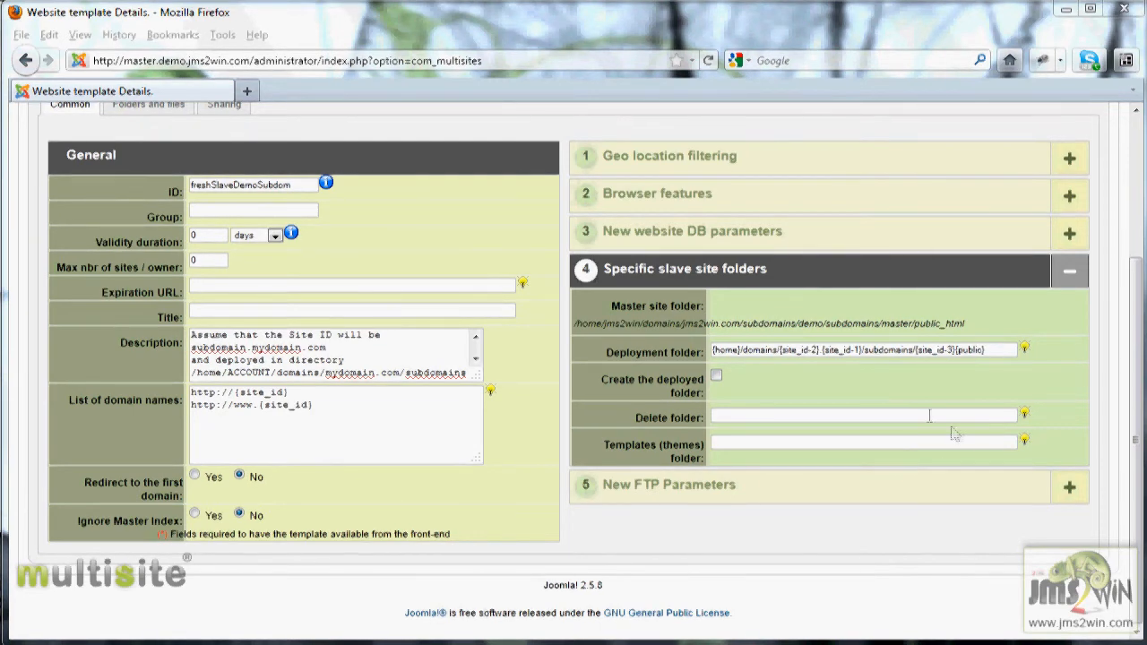
{"action": "left_click_drag", "start_coordinate": [1003, 349], "coordinate": [655, 353]}
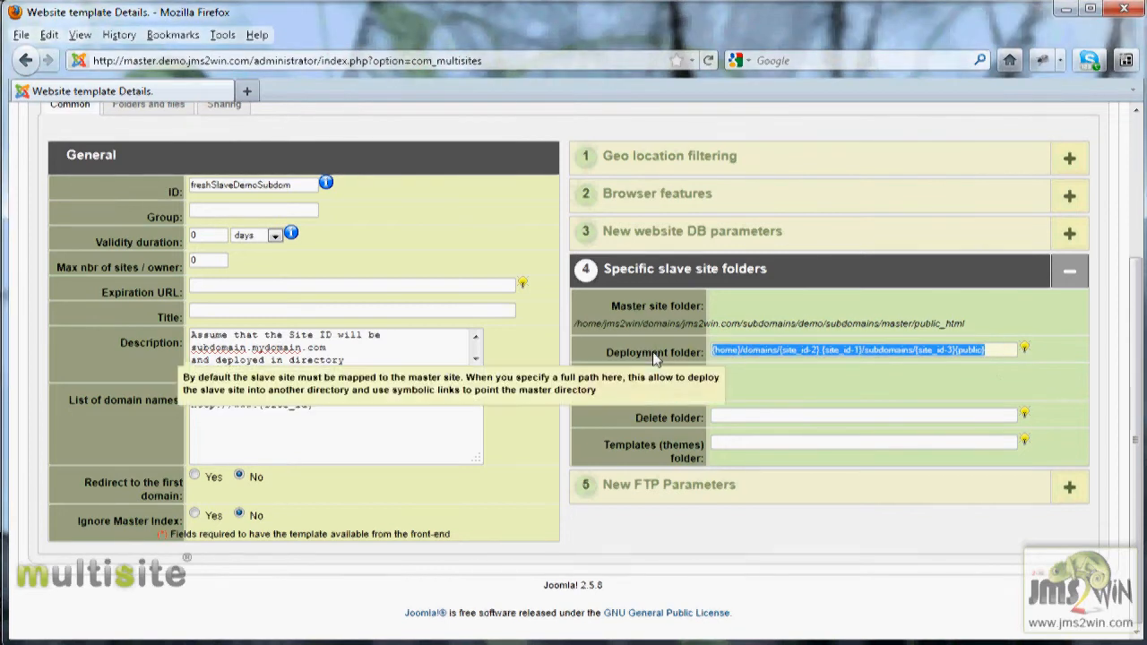
{"action": "key", "text": "ctrl+v"}
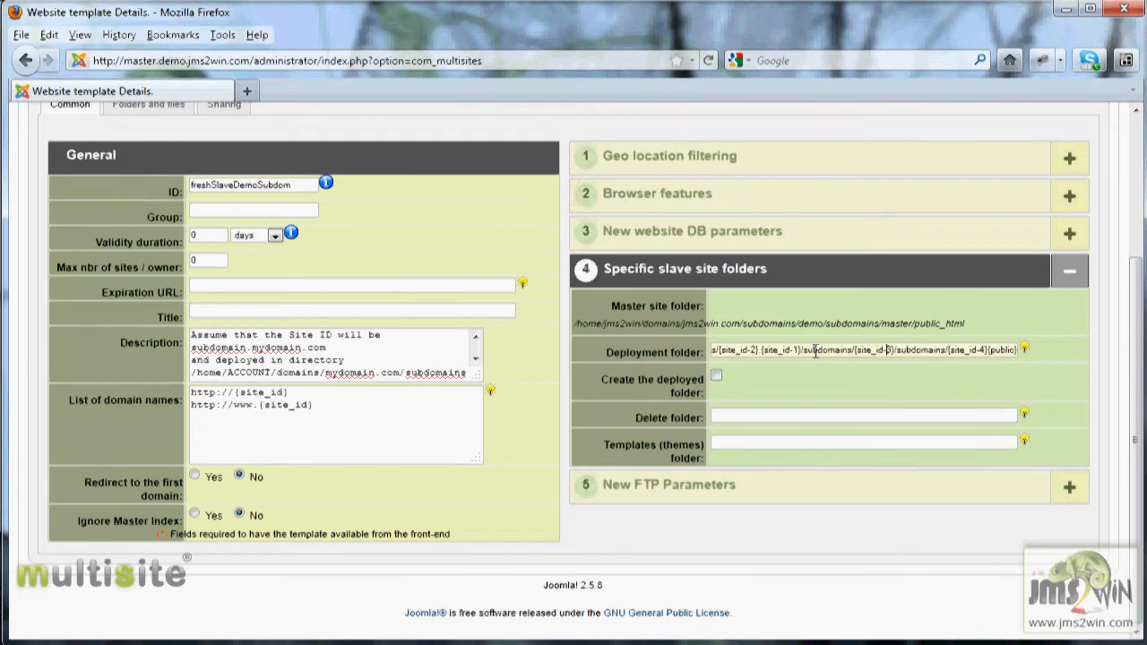
{"action": "left_click_drag", "start_coordinate": [895, 349], "coordinate": [870, 349]}
{"action": "left_click", "coordinate": [868, 349]}
{"action": "left_click", "coordinate": [929, 351]}
{"action": "left_click_drag", "start_coordinate": [890, 350], "coordinate": [842, 350]}
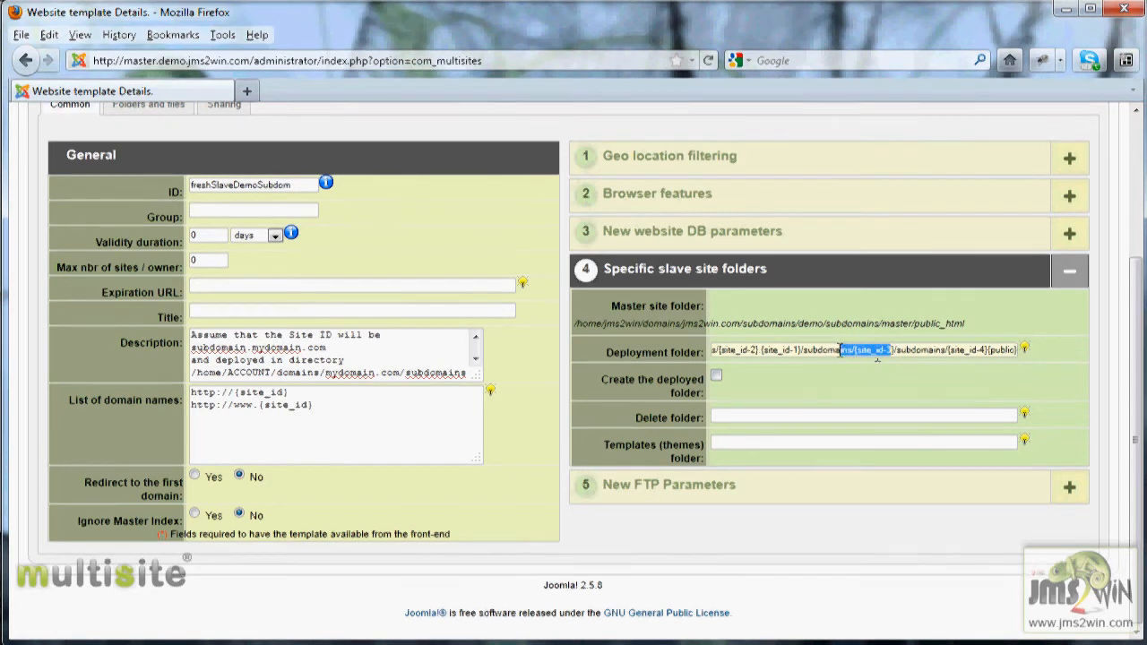
{"action": "left_click_drag", "start_coordinate": [987, 350], "coordinate": [952, 352]}
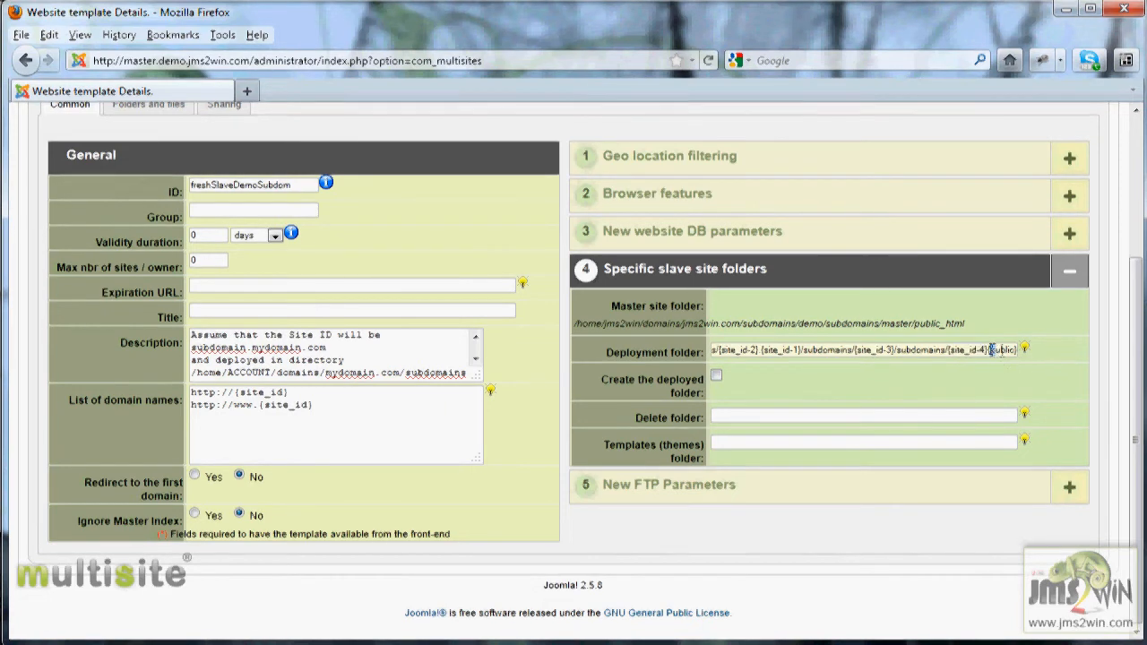
{"action": "key", "text": "Right"}
{"action": "key", "text": "Right"}
{"action": "key", "text": "Right"}
{"action": "key", "text": "BackSpace"}
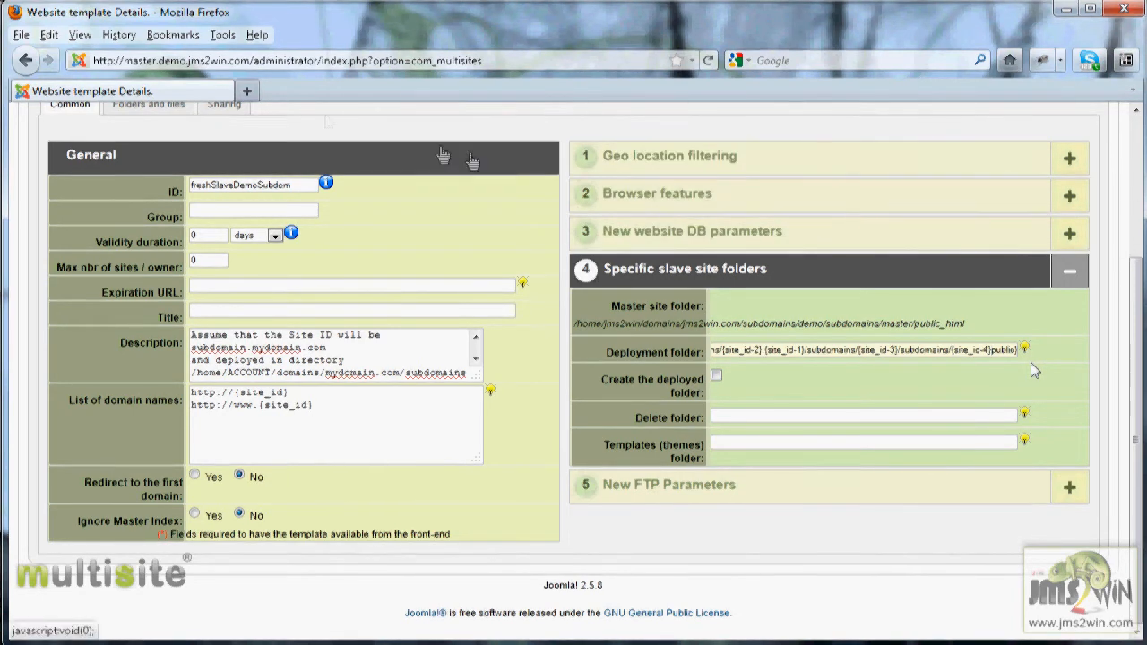
- In the template's folders and files, set LICENSE.txt and README.txt to Ignore folder or file
{"action": "left_click", "coordinate": [167, 108]}
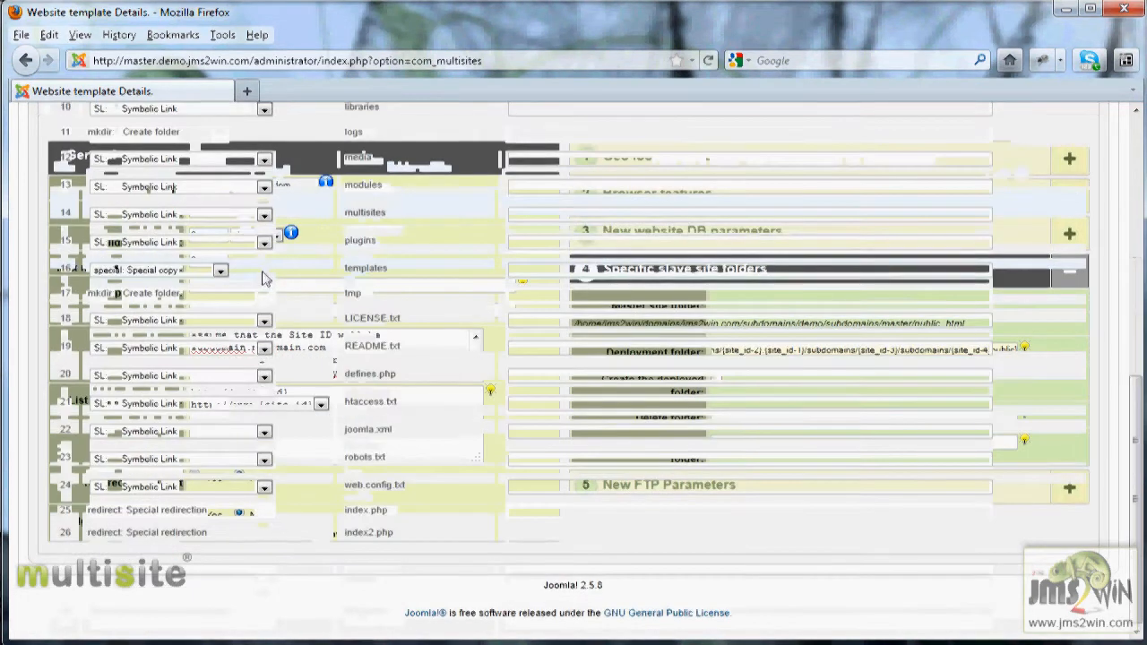
{"action": "left_click", "coordinate": [265, 320]}
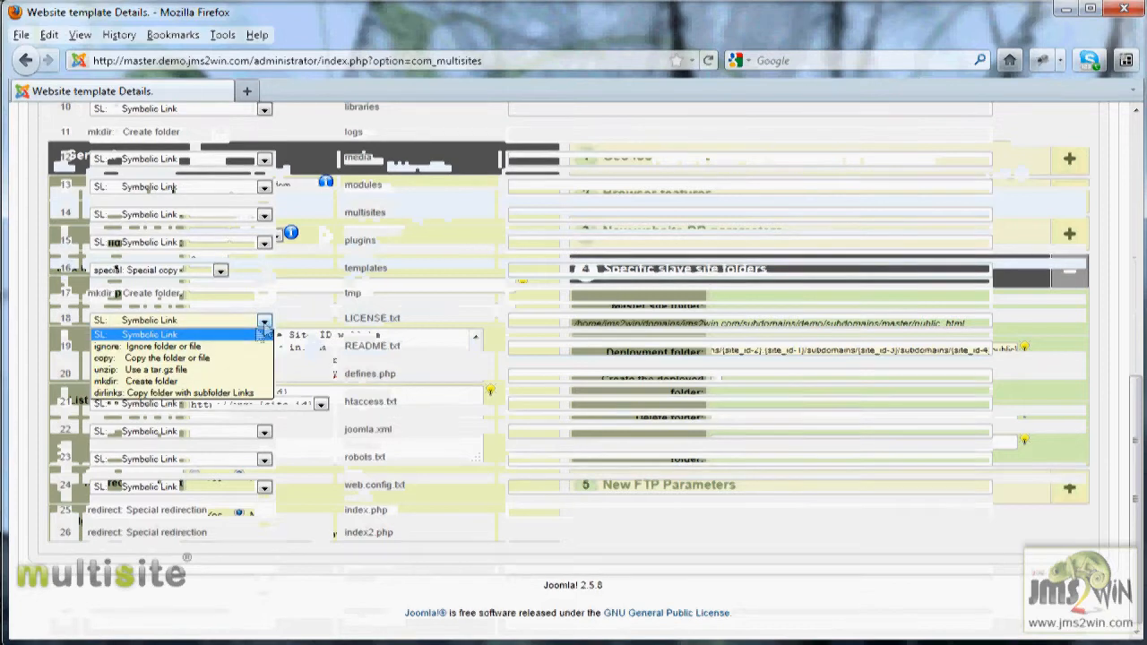
{"action": "left_click", "coordinate": [157, 346]}
{"action": "left_click", "coordinate": [264, 349]}
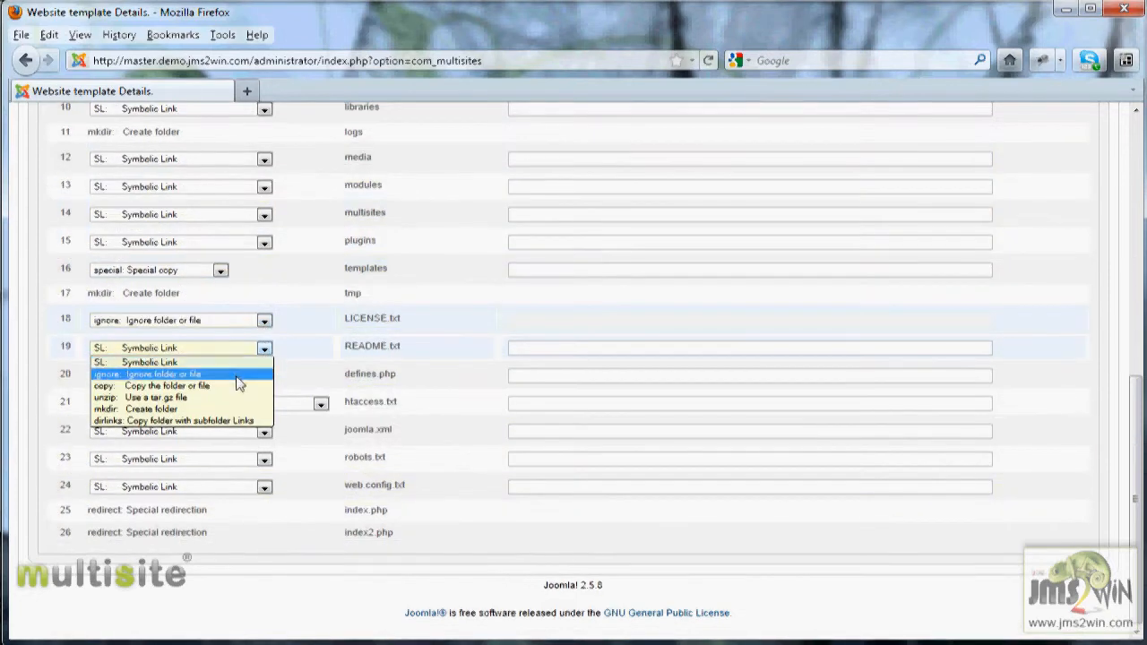
{"action": "left_click", "coordinate": [237, 374]}
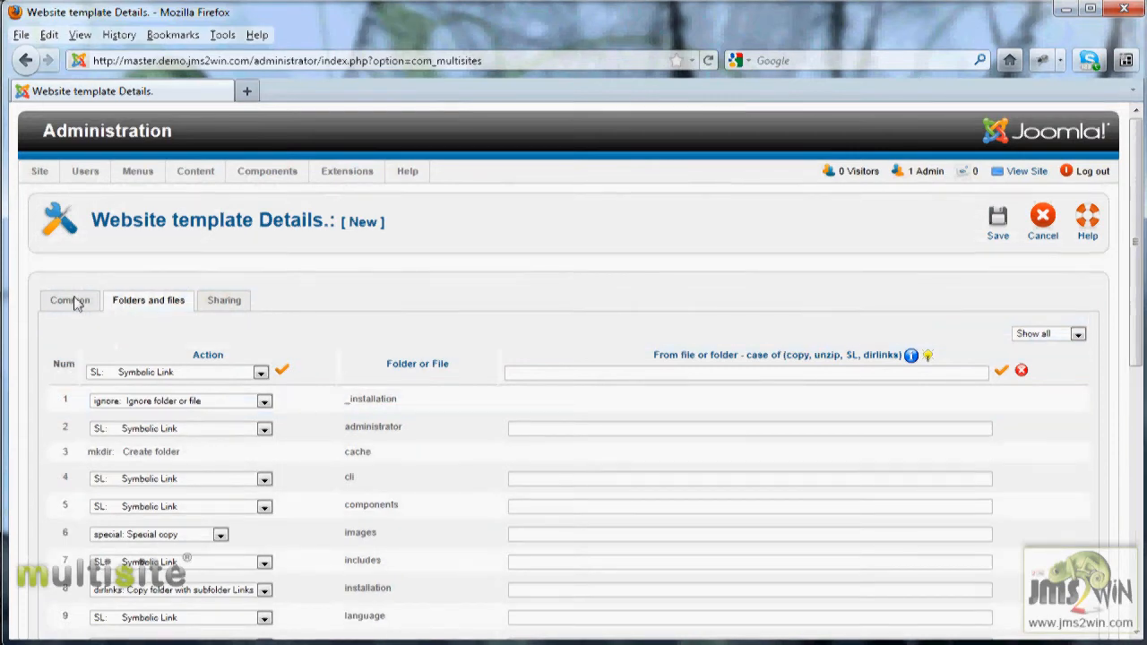
- Save the new freshSlaveDemoSubdom template
{"action": "left_click", "coordinate": [72, 301]}
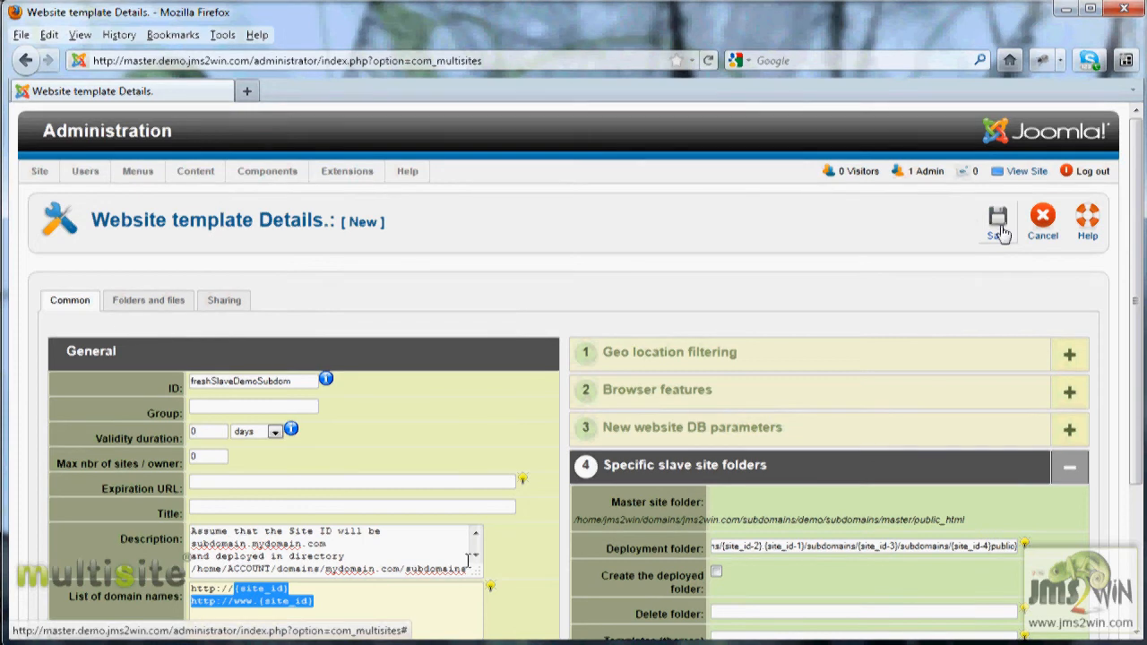
{"action": "left_click", "coordinate": [1001, 233]}
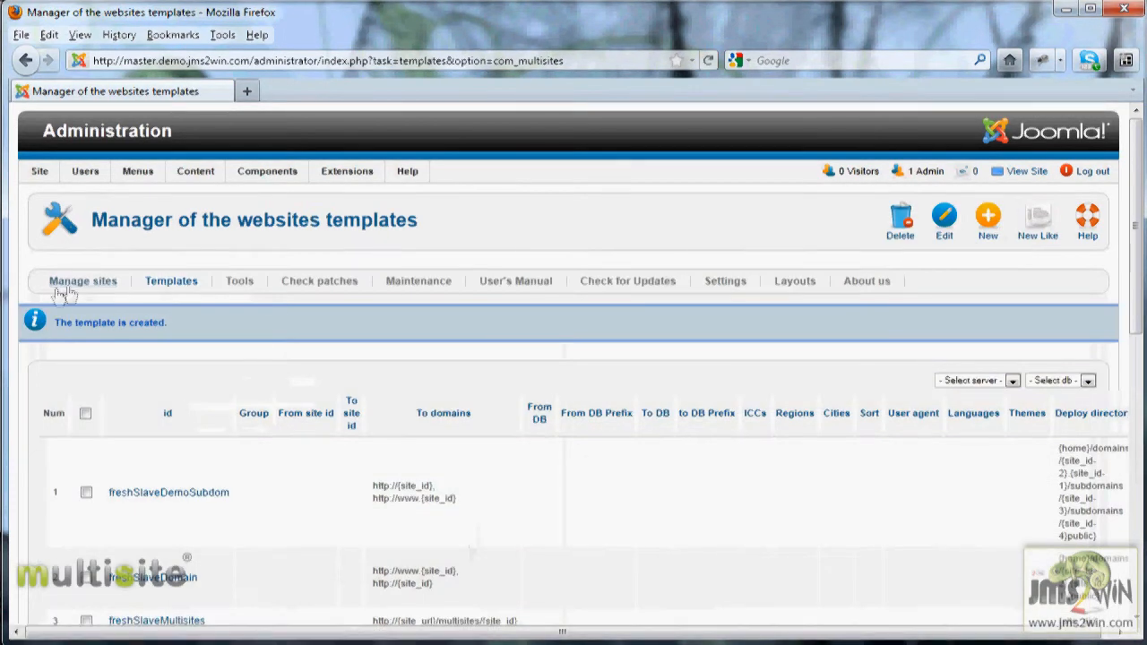
- Start a new site and set its Site ID to slave1.demo.jms2win.com
{"action": "left_click", "coordinate": [99, 283]}
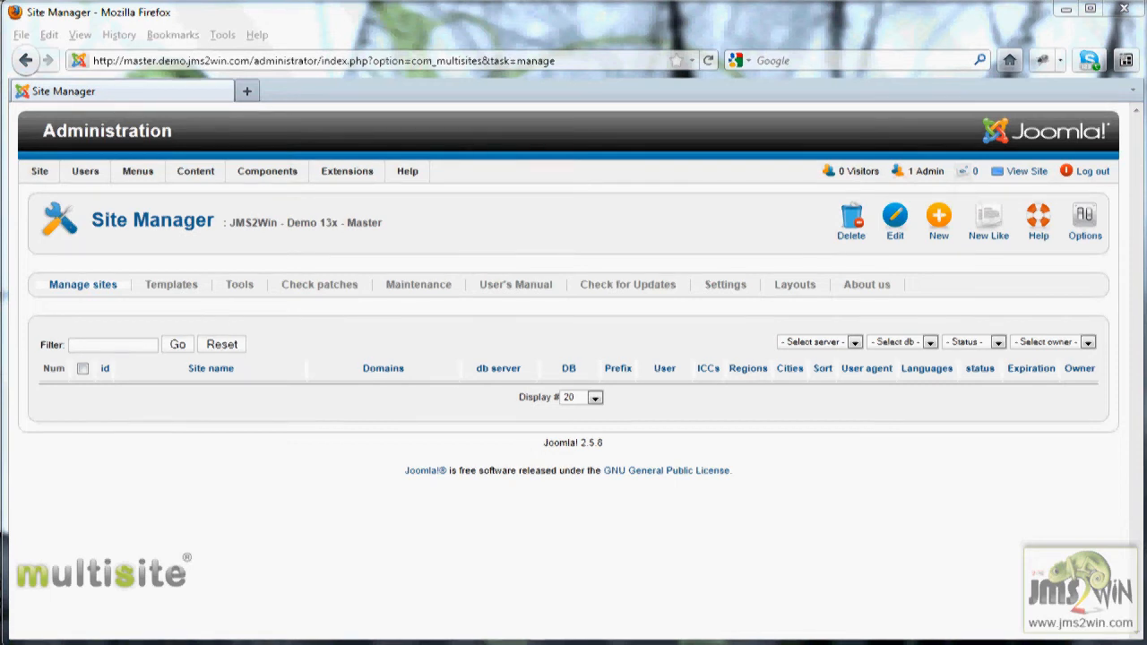
{"action": "left_click", "coordinate": [943, 230]}
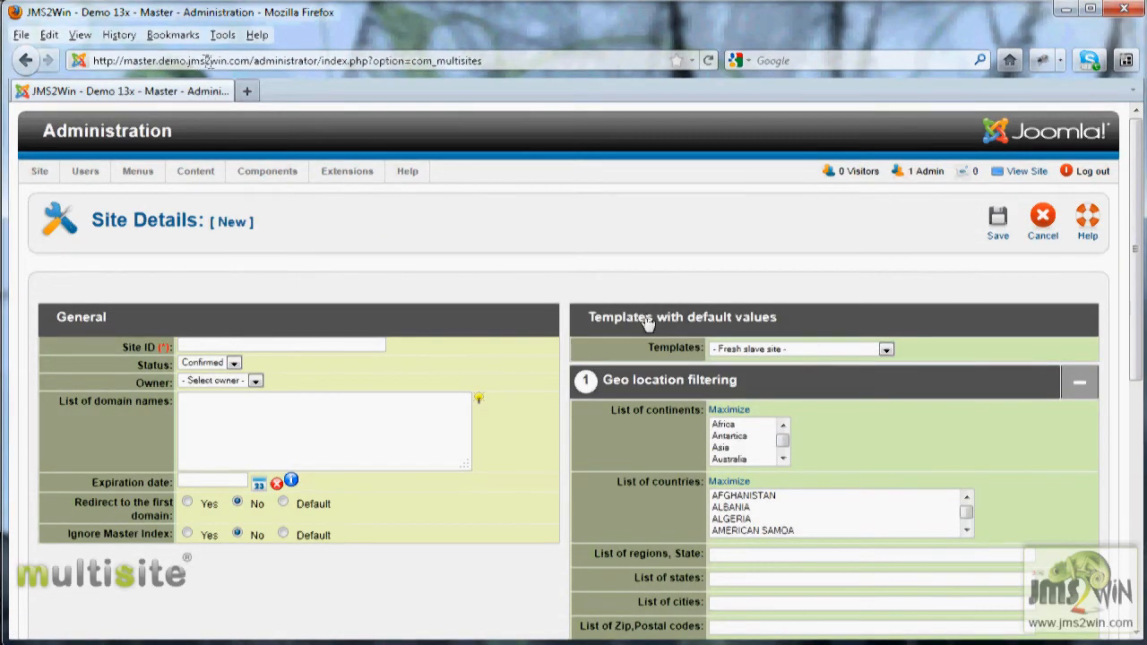
{"action": "left_click_drag", "start_coordinate": [250, 61], "coordinate": [160, 62]}
{"action": "key", "text": "ctrl+c"}
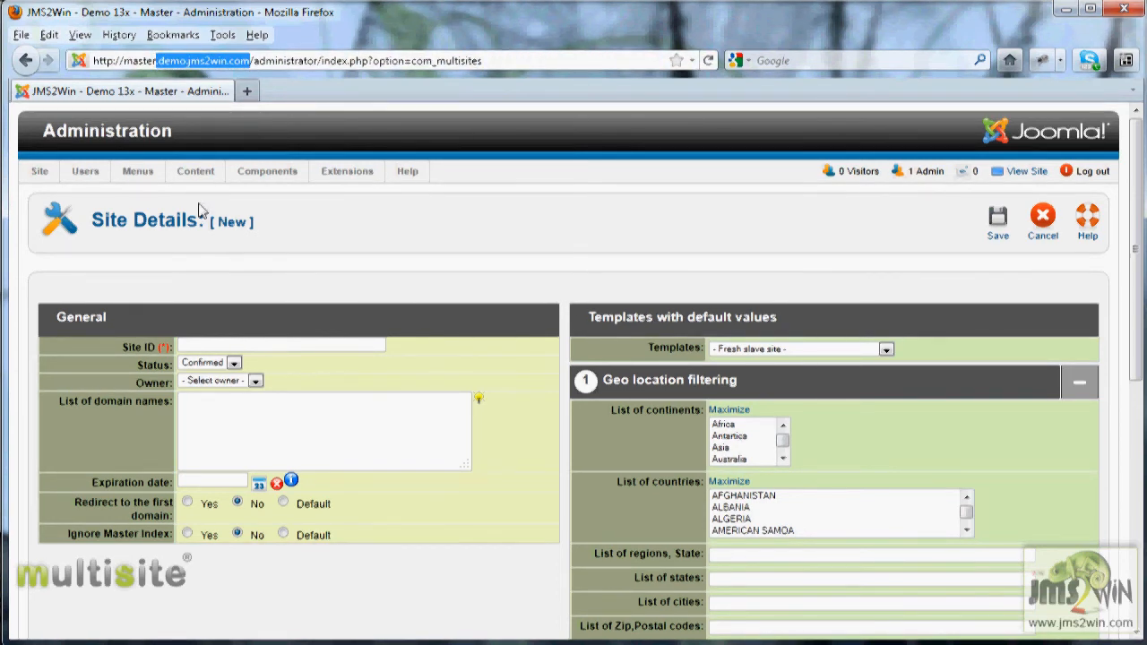
{"action": "left_click", "coordinate": [231, 344]}
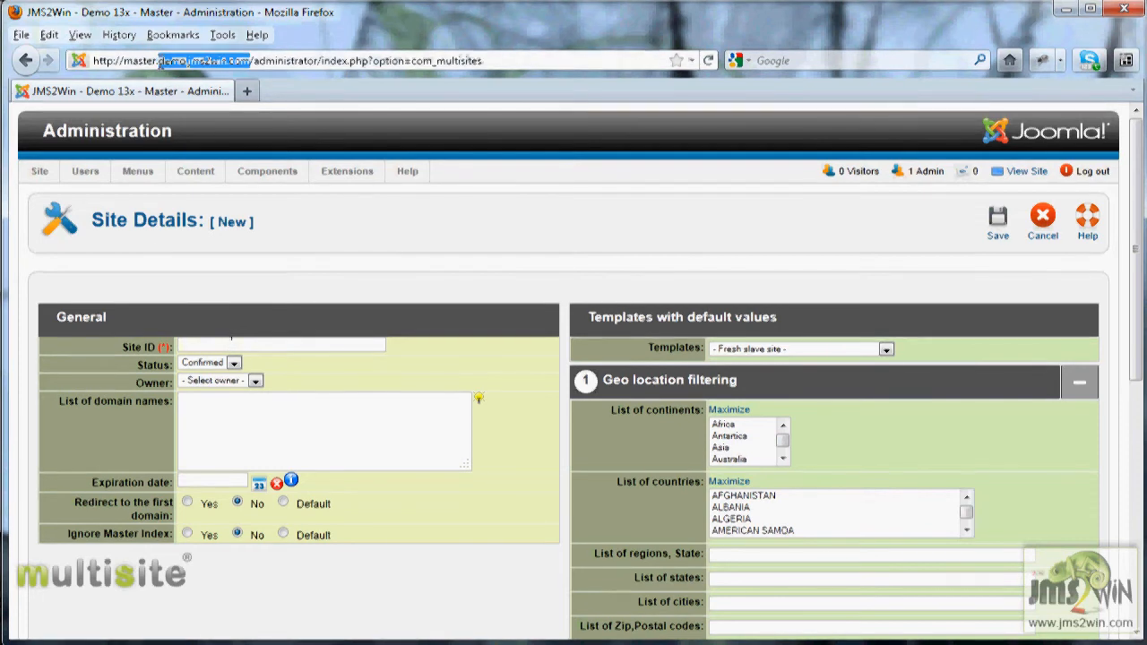
{"action": "left_click", "coordinate": [231, 344]}
{"action": "key", "text": "ctrl+v"}
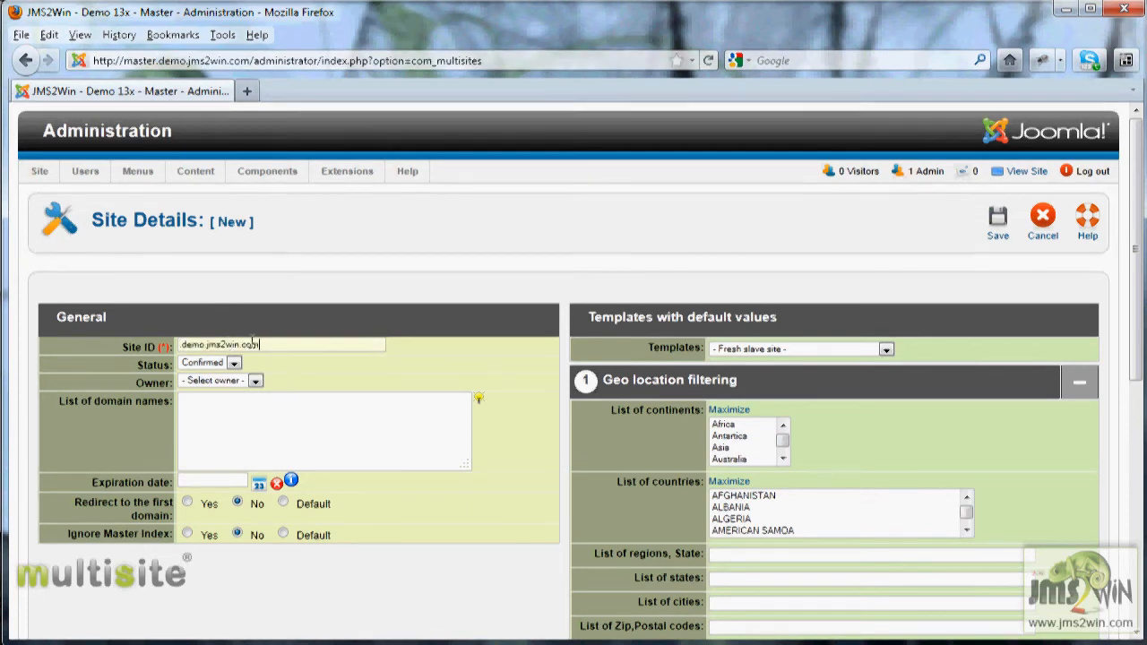
{"action": "type", "text": "slave."}
{"action": "key", "text": "Left"}
{"action": "type", "text": "1"}
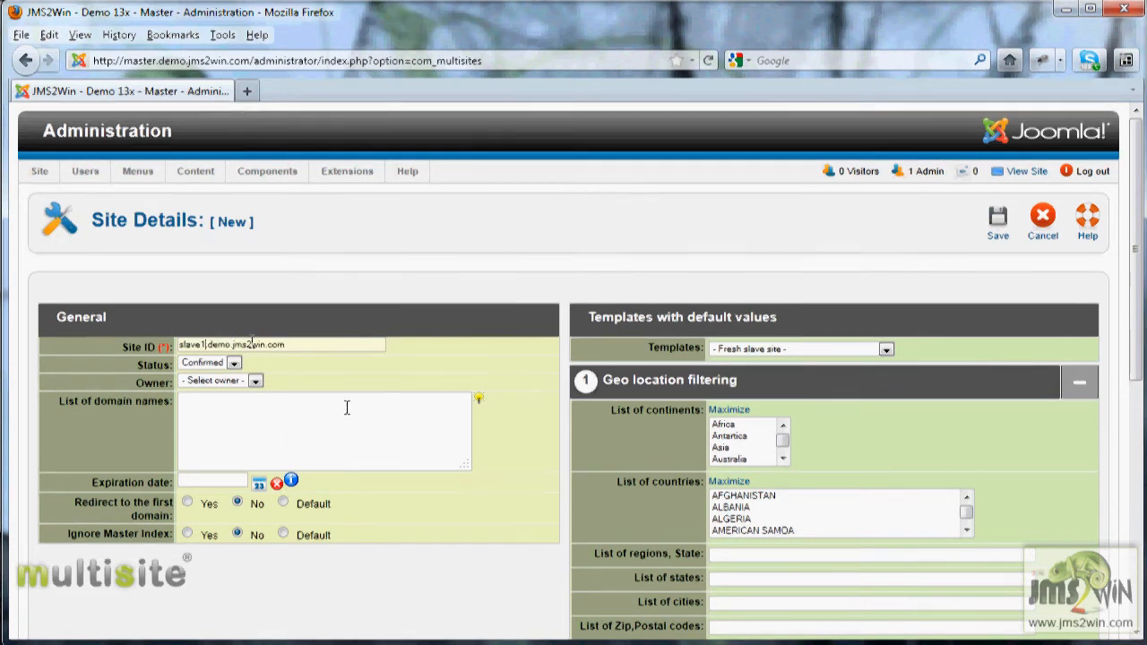
- Select the freshSlaveDemoSubdom template for the site and save it
{"action": "left_click", "coordinate": [885, 350]}
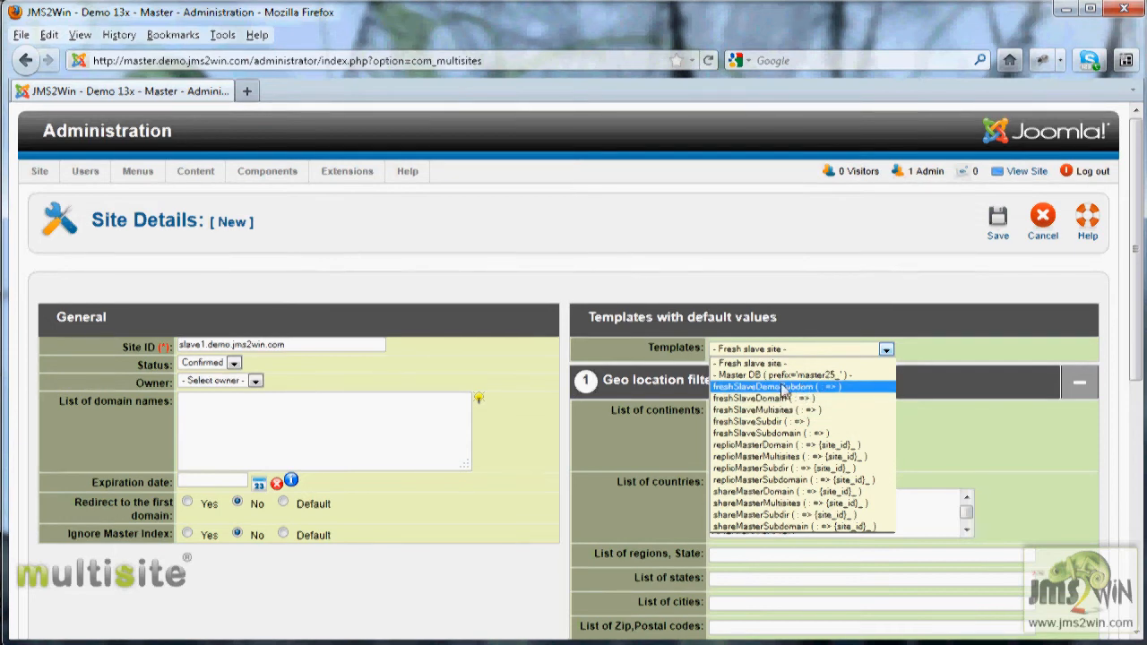
{"action": "left_click", "coordinate": [785, 392]}
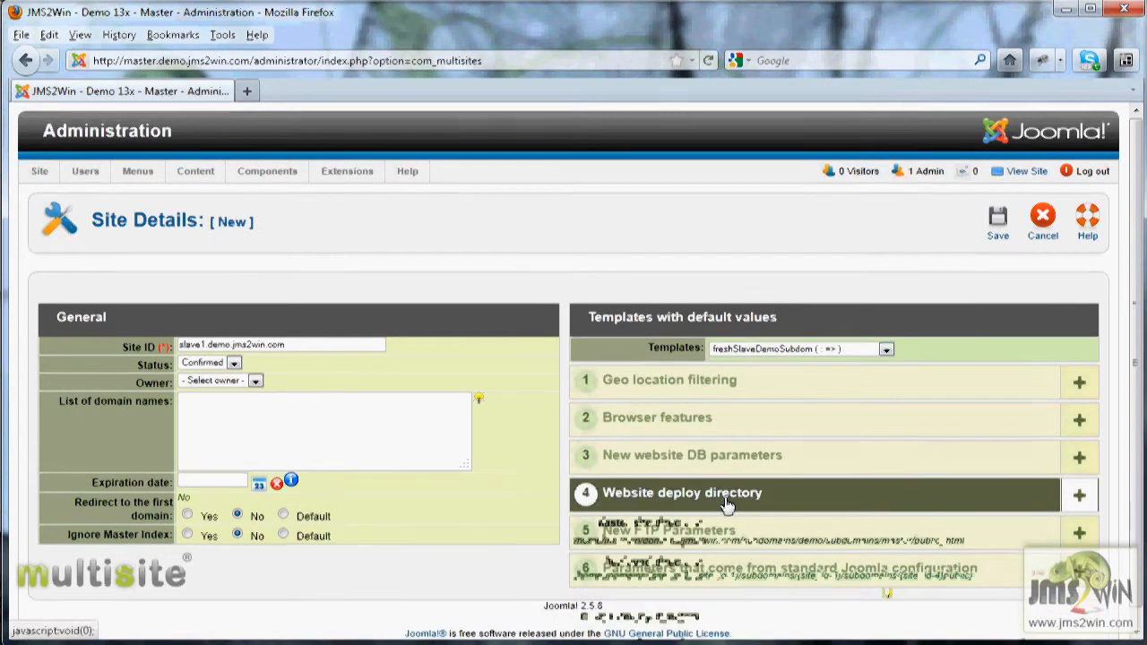
{"action": "left_click", "coordinate": [727, 504]}
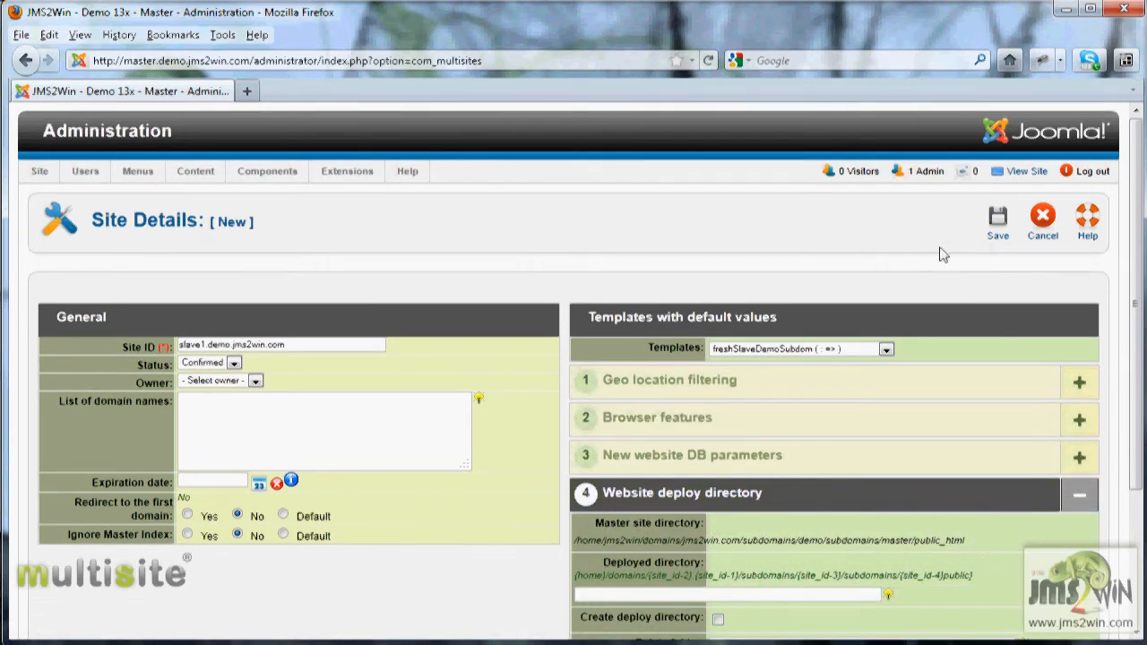
{"action": "left_click", "coordinate": [998, 225]}
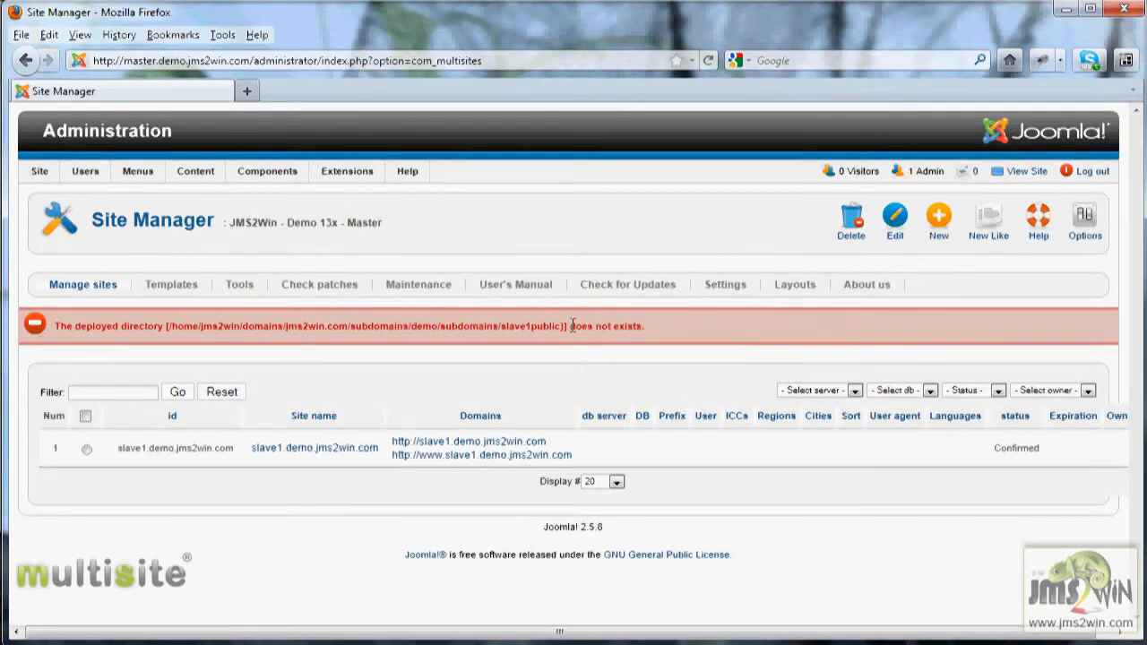
- Open the slave1.demo.jms2win.com site for editing and expand its website deploy directory settings
{"action": "left_click_drag", "start_coordinate": [532, 327], "coordinate": [555, 328]}
{"action": "double_click", "coordinate": [547, 326]}
{"action": "left_click", "coordinate": [307, 456]}
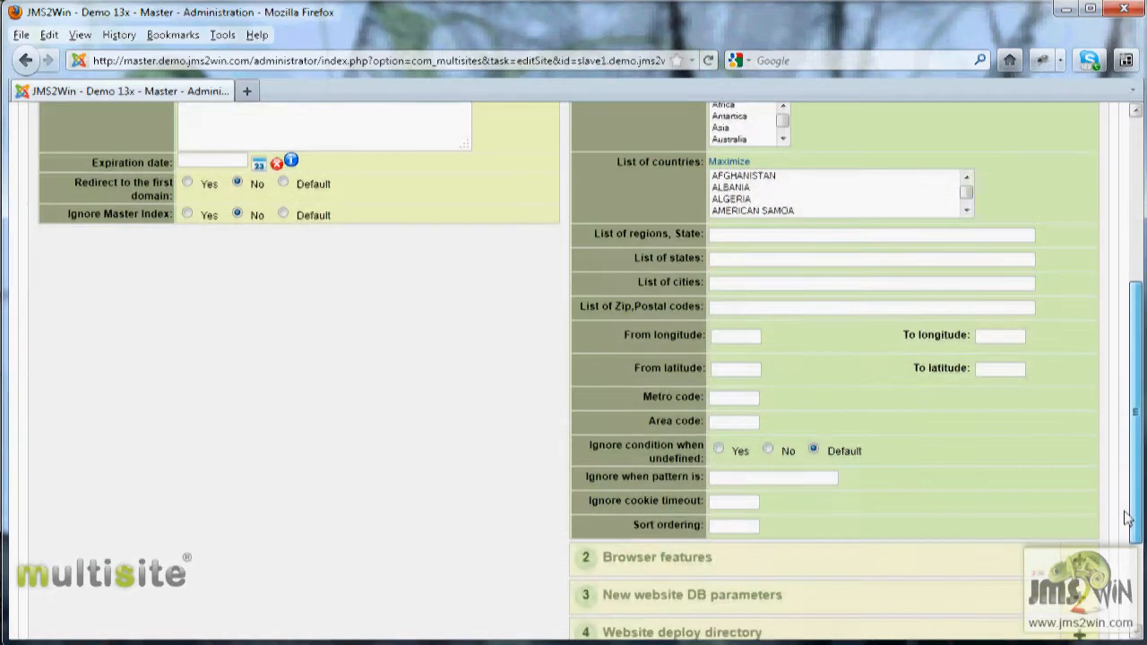
{"action": "scroll", "coordinate": [1127, 518], "scroll_direction": "down", "scroll_amount": 3}
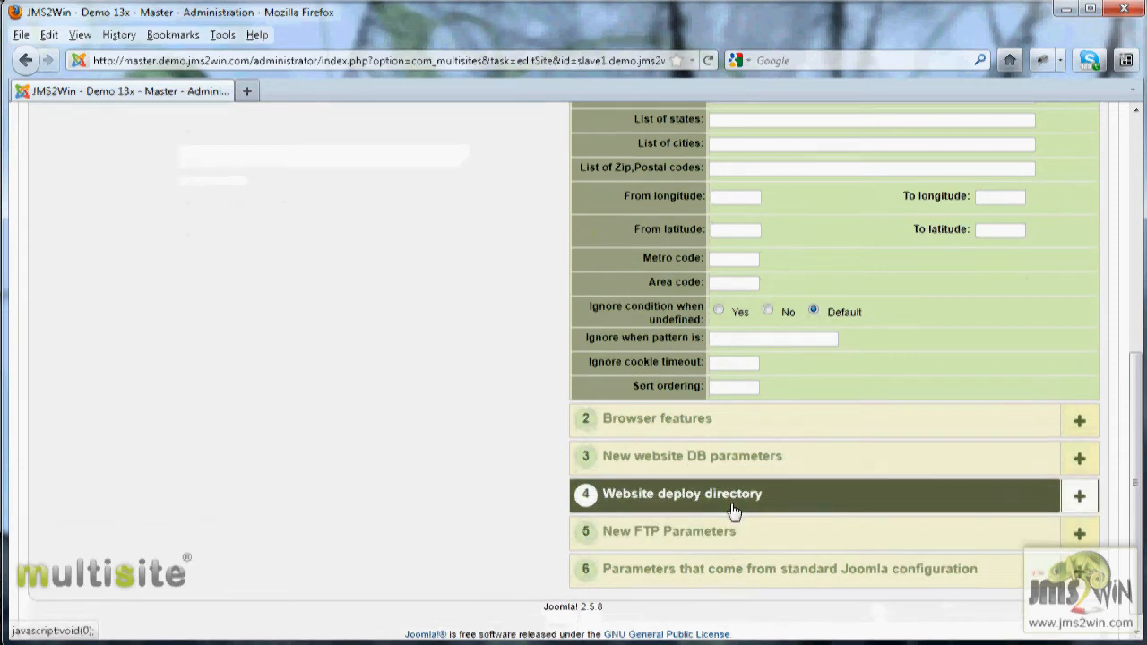
{"action": "left_click", "coordinate": [681, 494]}
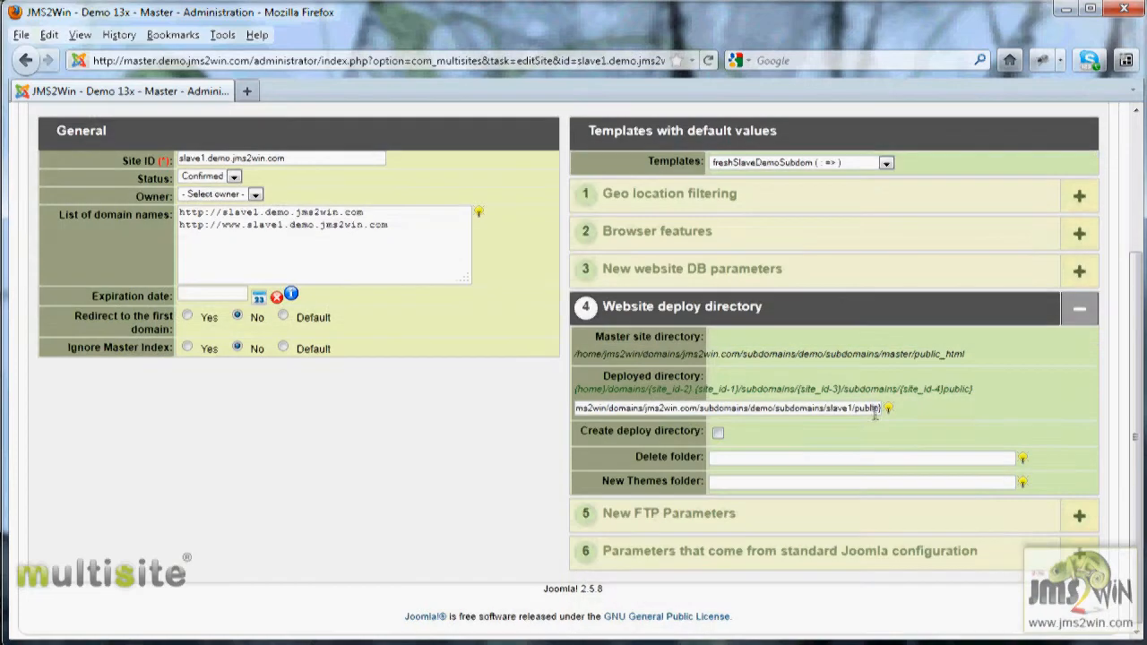
{"action": "mouse_move", "coordinate": [891, 412]}
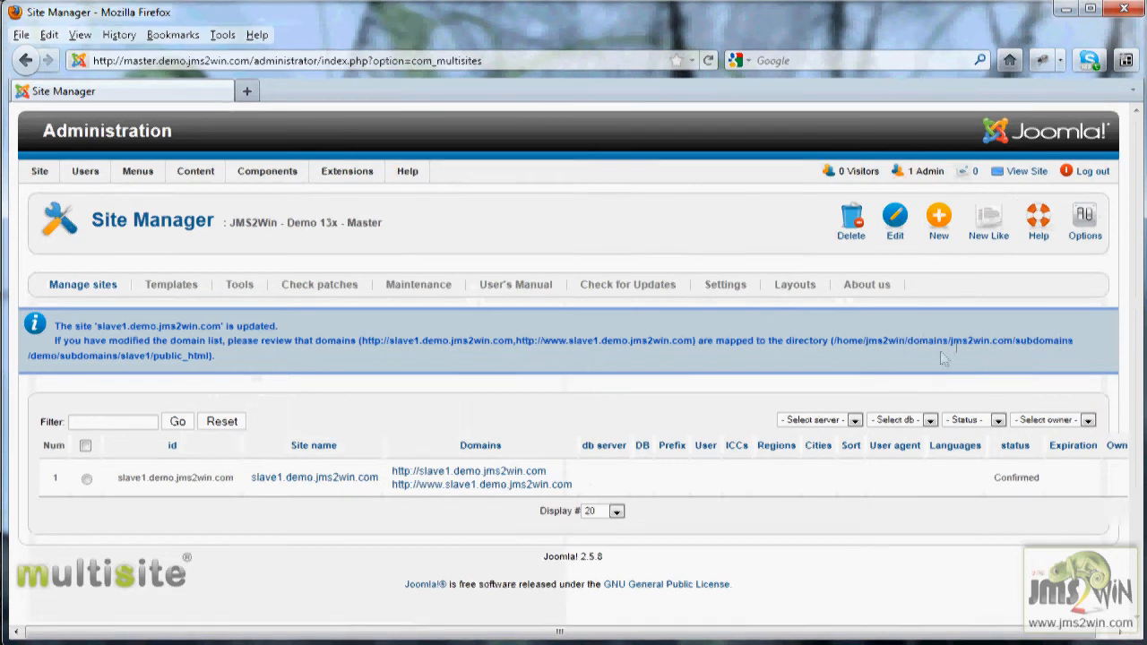
{"action": "left_click_drag", "start_coordinate": [212, 356], "coordinate": [854, 338]}
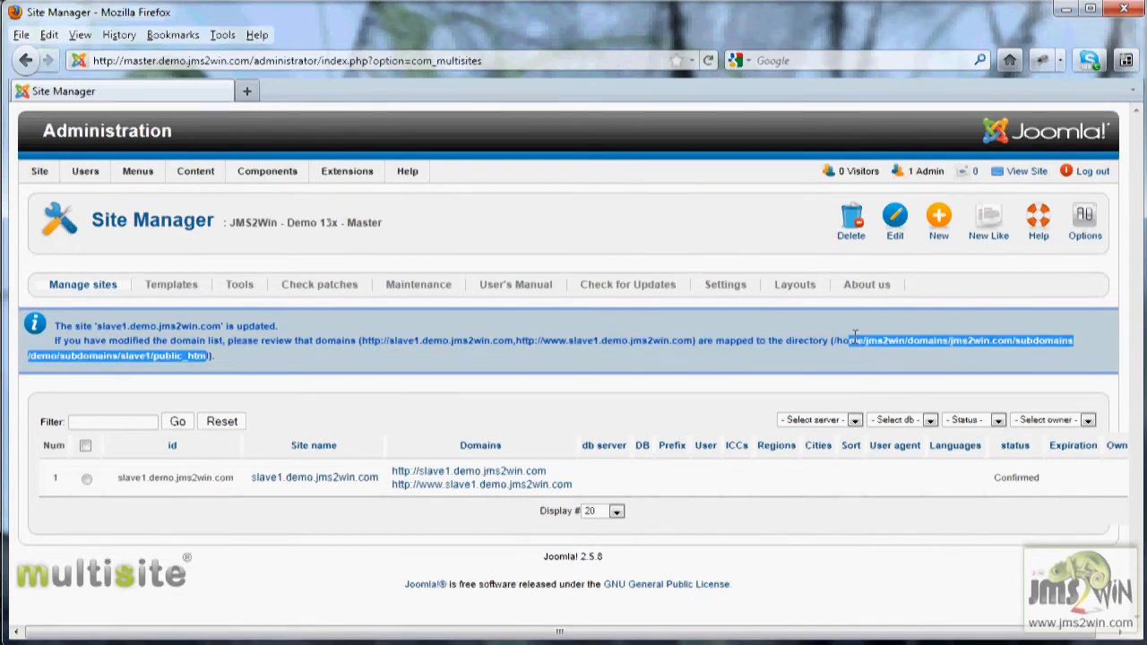
{"action": "left_click", "coordinate": [923, 342]}
{"action": "double_click", "coordinate": [927, 340]}
{"action": "left_click", "coordinate": [1023, 341]}
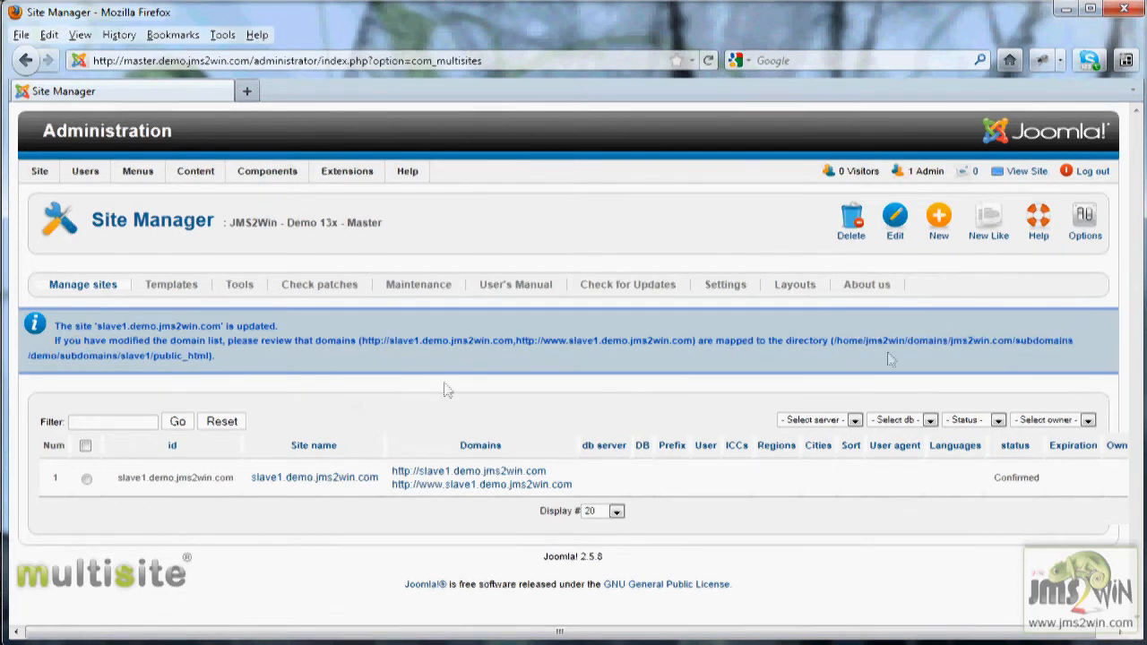
{"action": "left_click_drag", "start_coordinate": [59, 356], "coordinate": [116, 356]}
{"action": "double_click", "coordinate": [132, 356]}
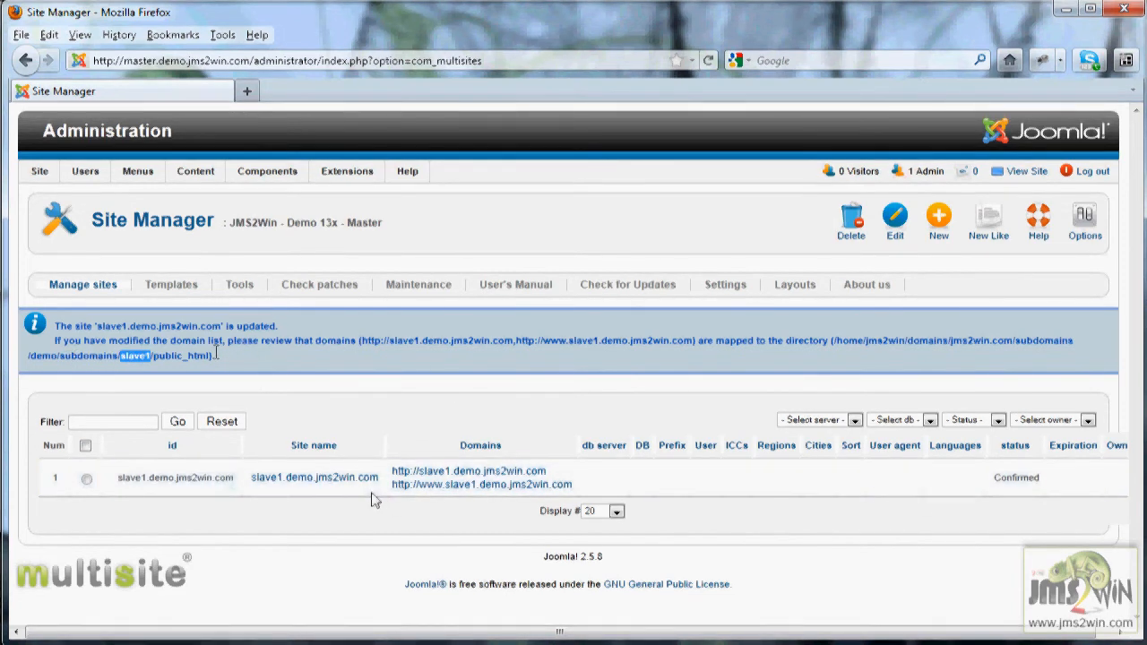
{"action": "left_click", "coordinate": [450, 475]}
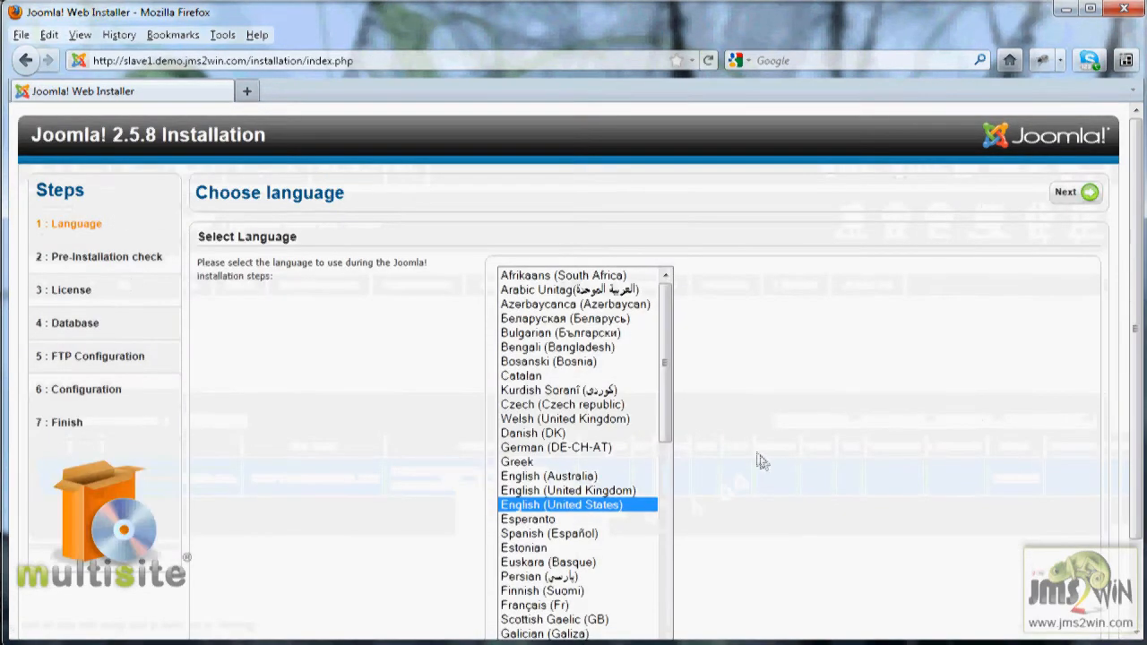
{"action": "left_click", "coordinate": [1071, 194]}
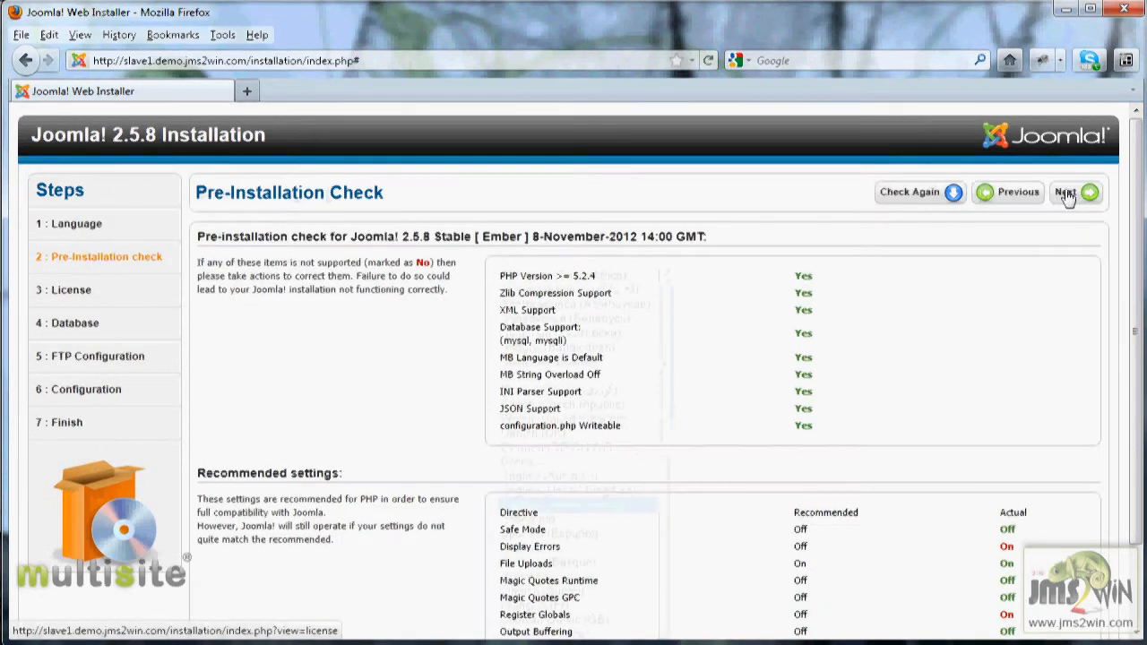
- Advance past the pre-installation check and license pages, and enter jms2win_demo as the database username and database name
{"action": "left_click", "coordinate": [1066, 193]}
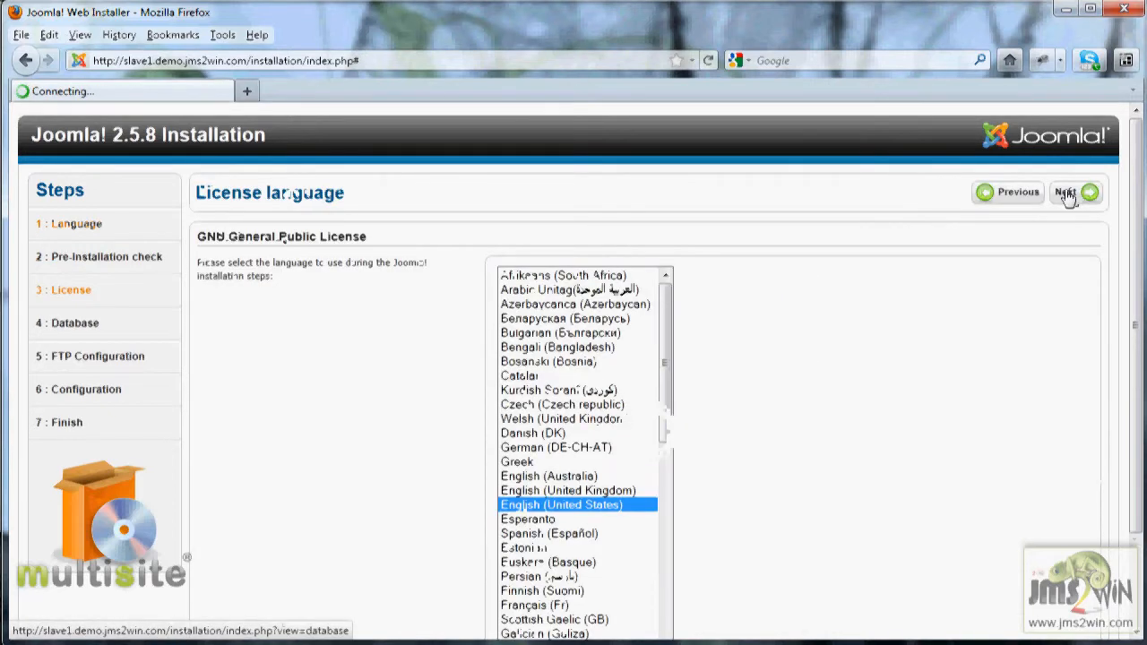
{"action": "left_click", "coordinate": [1067, 194]}
{"action": "left_click", "coordinate": [525, 387]}
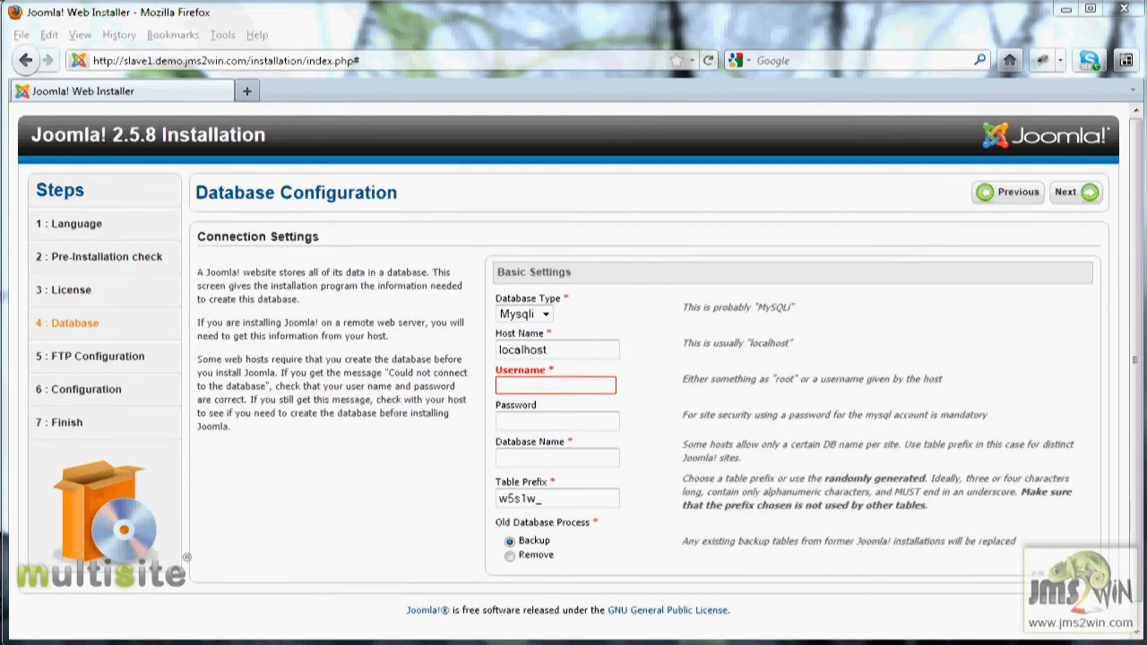
{"action": "double_click", "coordinate": [509, 389]}
{"action": "left_click", "coordinate": [529, 412]}
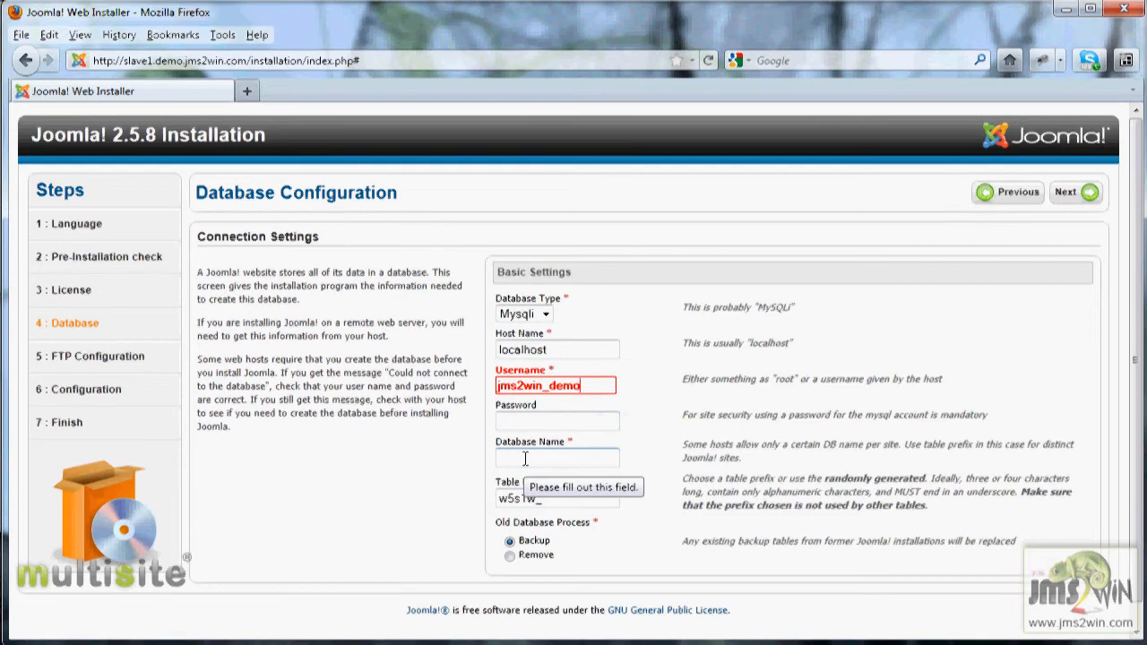
{"action": "left_click", "coordinate": [525, 459]}
{"action": "type", "text": "jms2win_demo"}
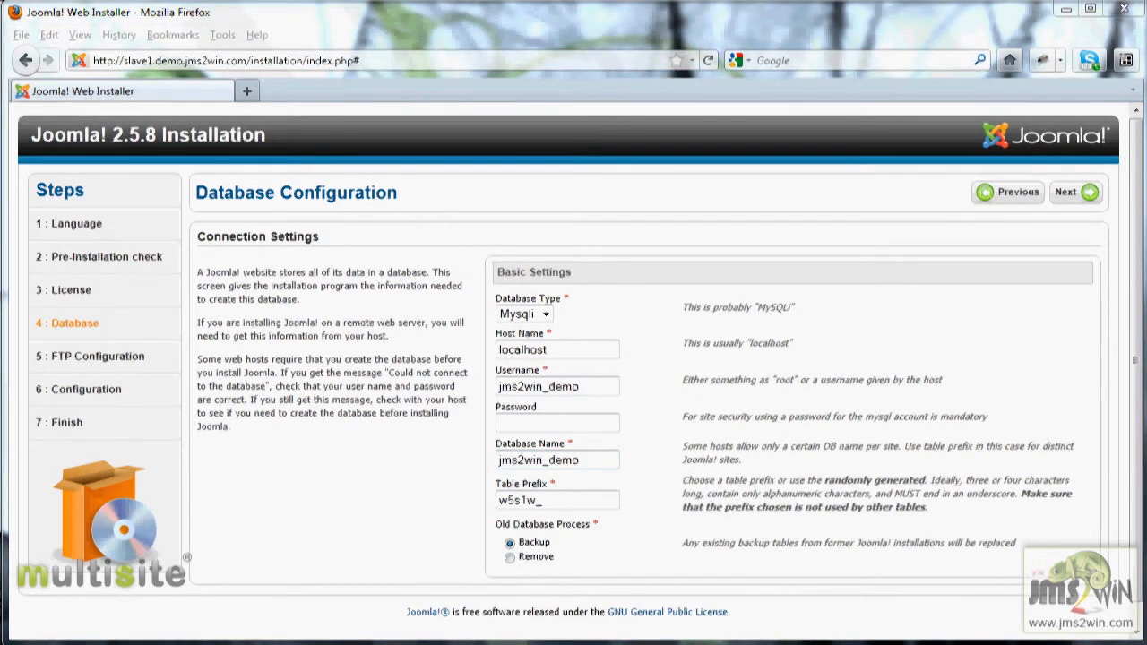
- Enter the database account password
{"action": "left_click", "coordinate": [517, 421]}
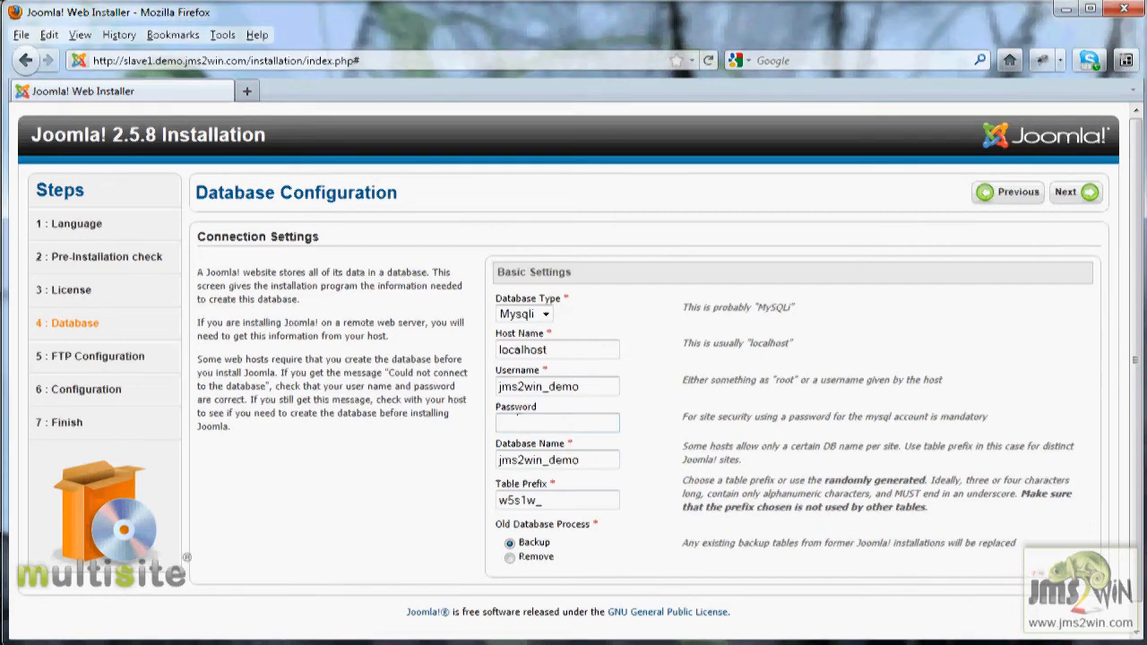
{"action": "type", "text": "jms2win_demo"}
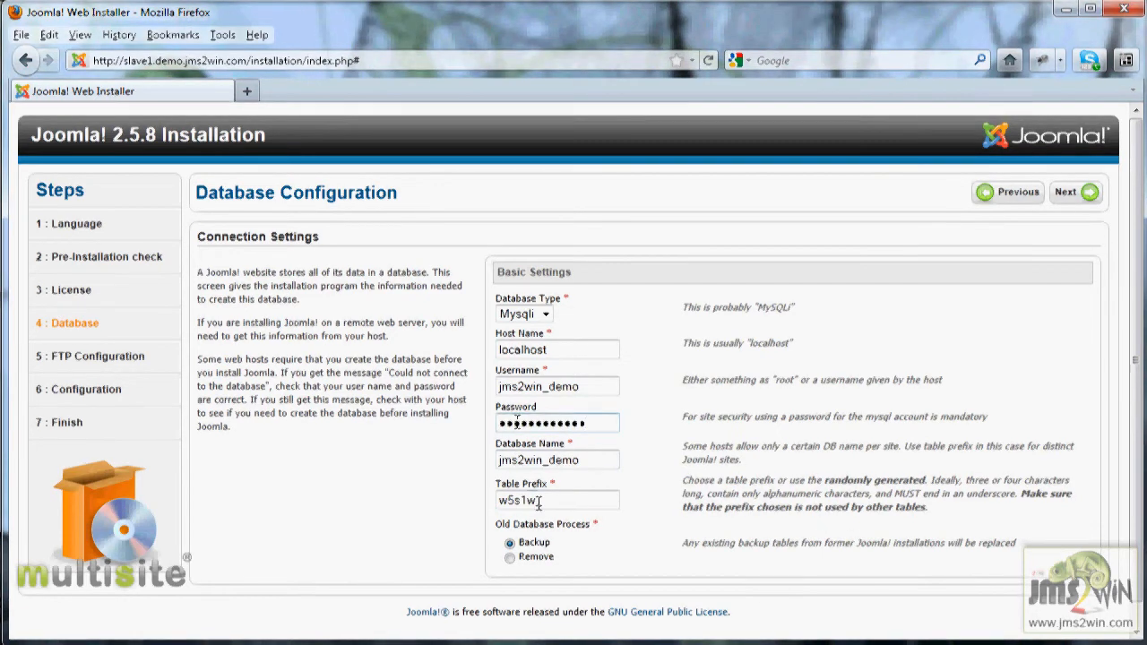
- Set the table prefix to d25slave1_ and continue to the FTP configuration
{"action": "left_click_drag", "start_coordinate": [538, 500], "coordinate": [507, 500]}
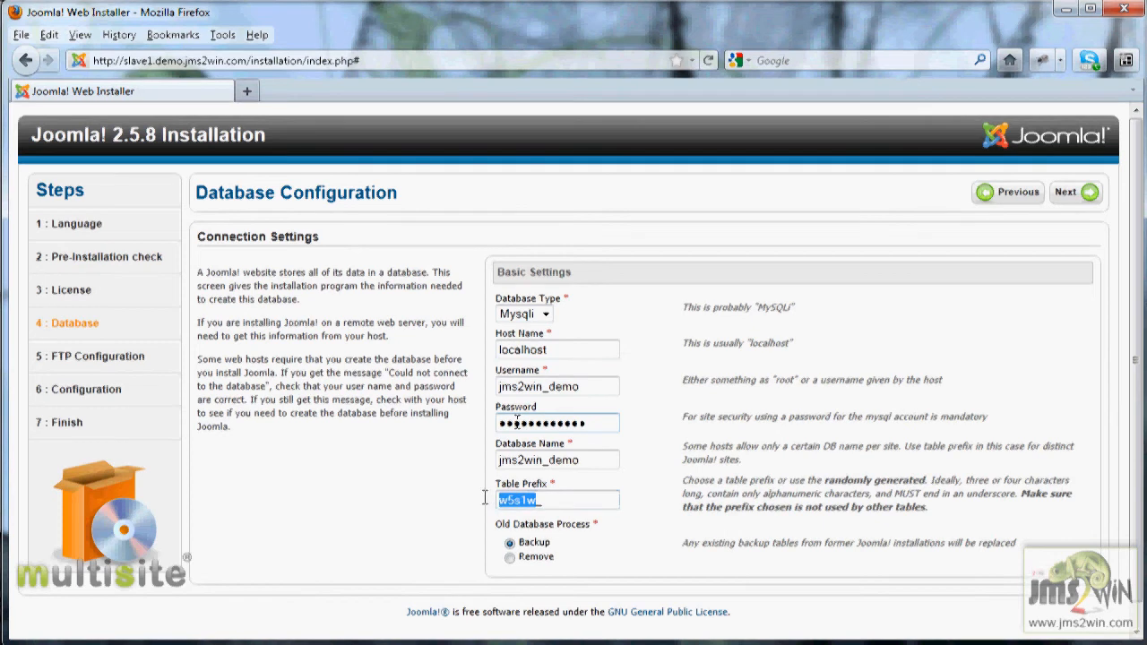
{"action": "type", "text": "d25"}
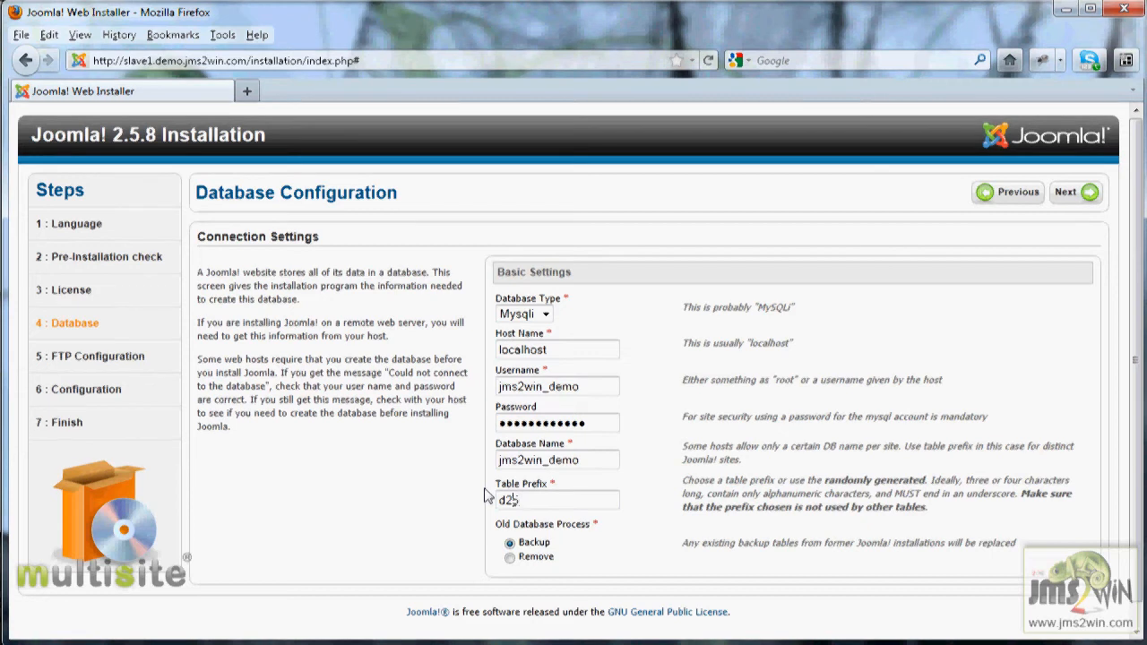
{"action": "type", "text": "sslav"}
{"action": "key", "text": "BackSpace"}
{"action": "type", "text": "1_"}
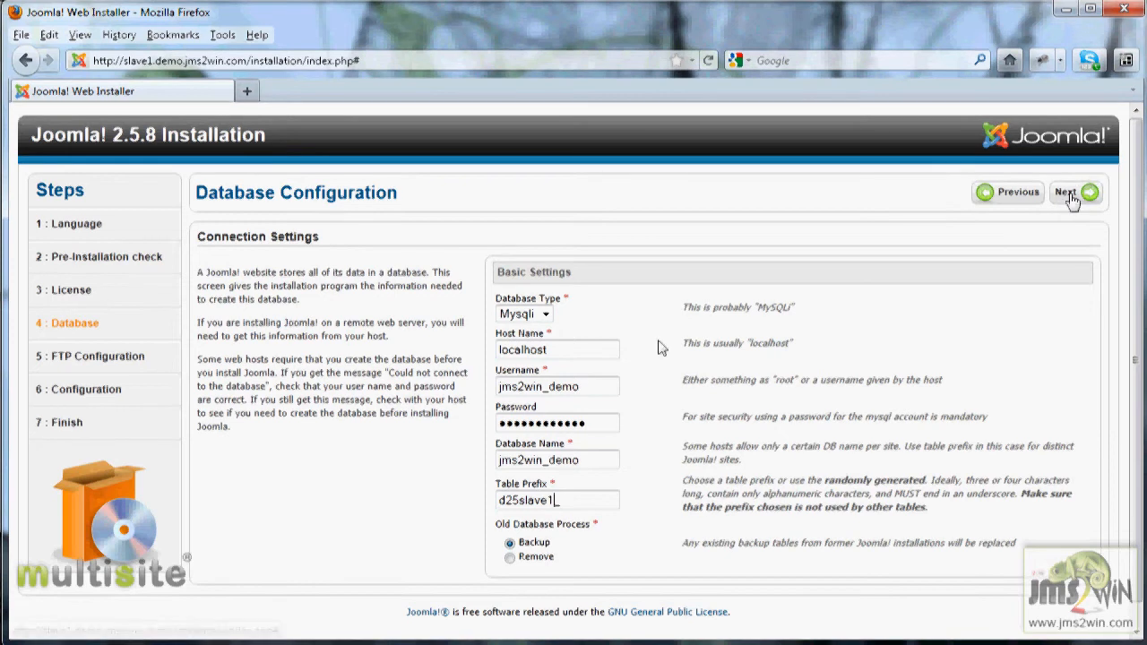
{"action": "left_click", "coordinate": [1072, 199]}
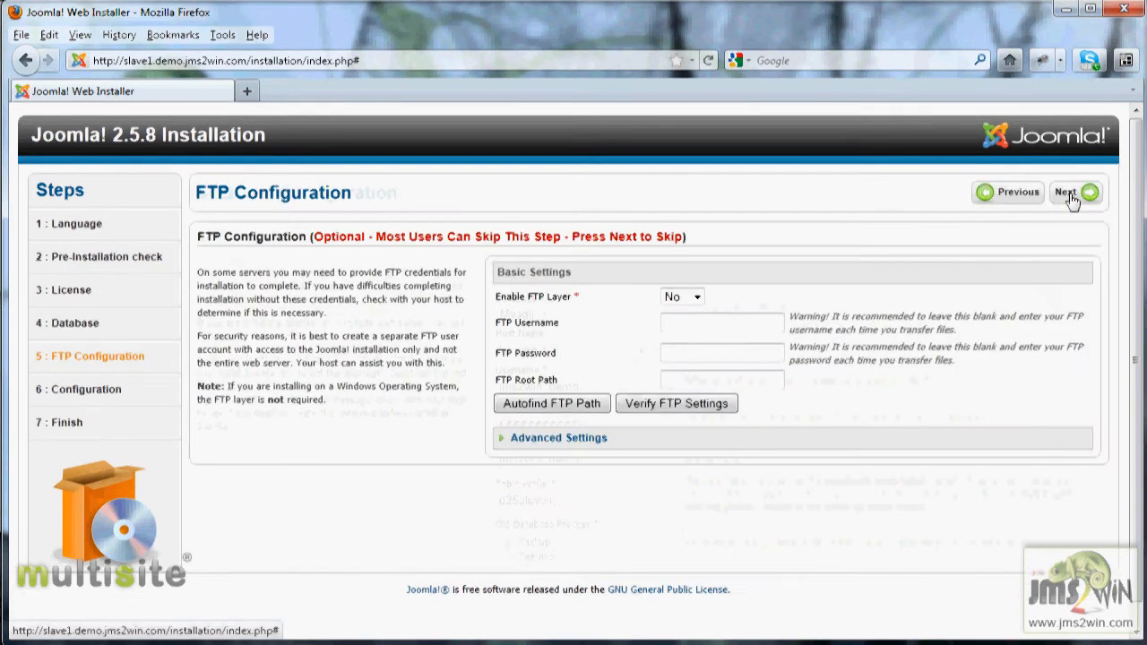
- Skip the FTP configuration and set the site name to Demo 13S - Slave 1
{"action": "left_click", "coordinate": [1071, 196]}
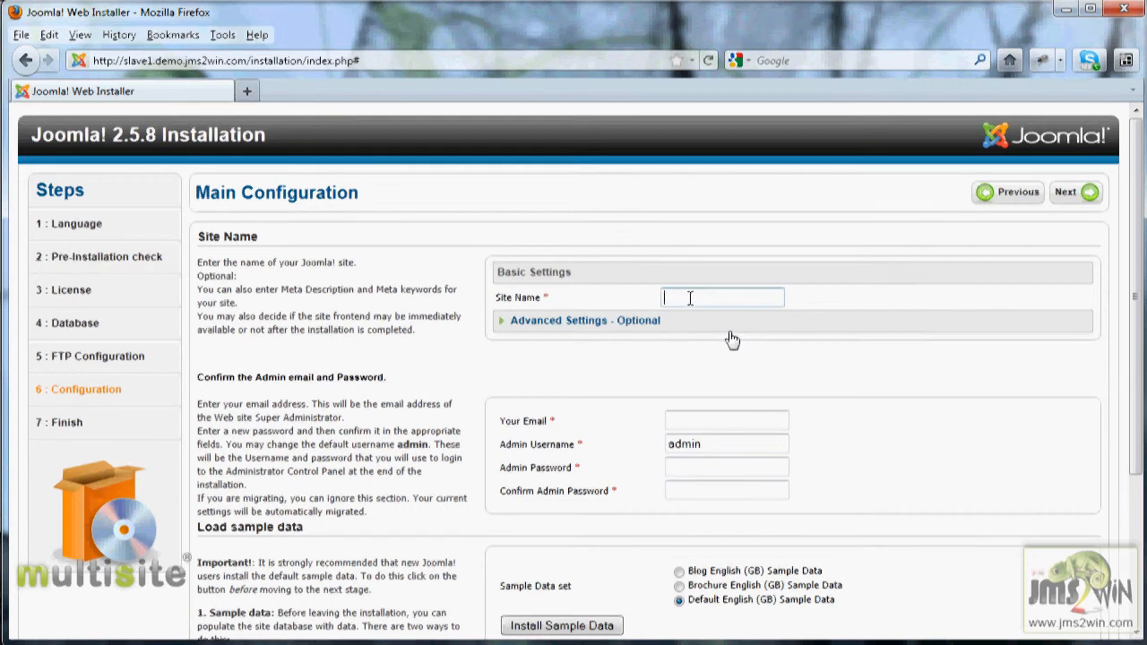
{"action": "type", "text": "emo"}
{"action": "type", "text": " 135"}
{"action": "type", "text": " - Slave"}
- Fill in the administrator's e-mail address
{"action": "left_click", "coordinate": [694, 419]}
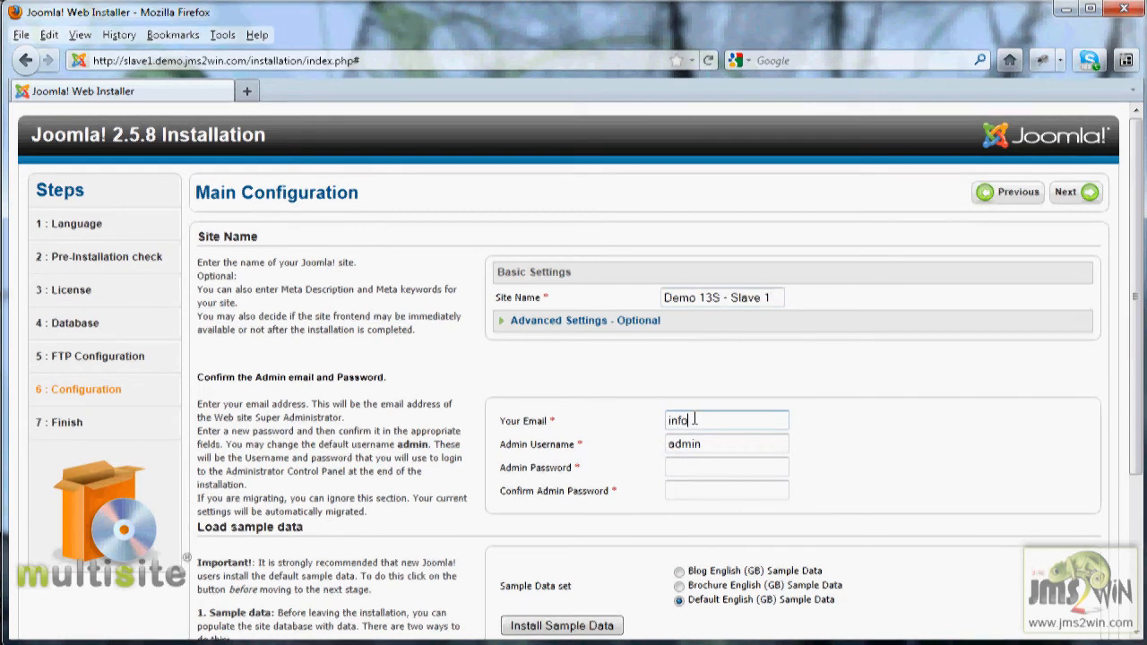
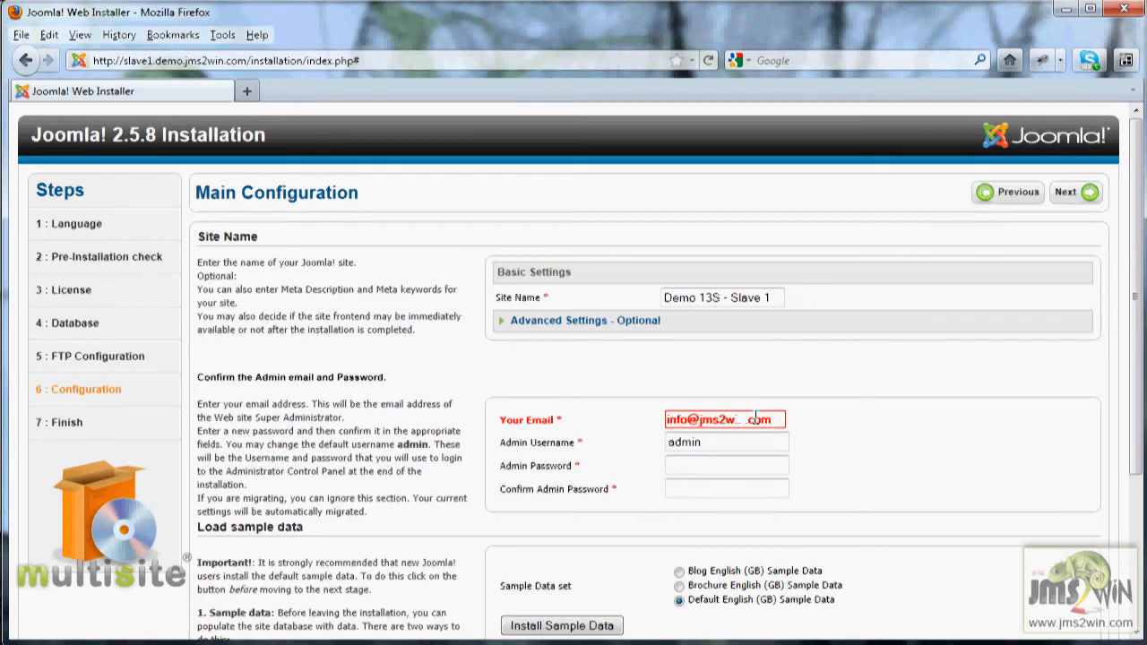
- Set the admin username to adminDemoSlave1
{"action": "left_click", "coordinate": [746, 444]}
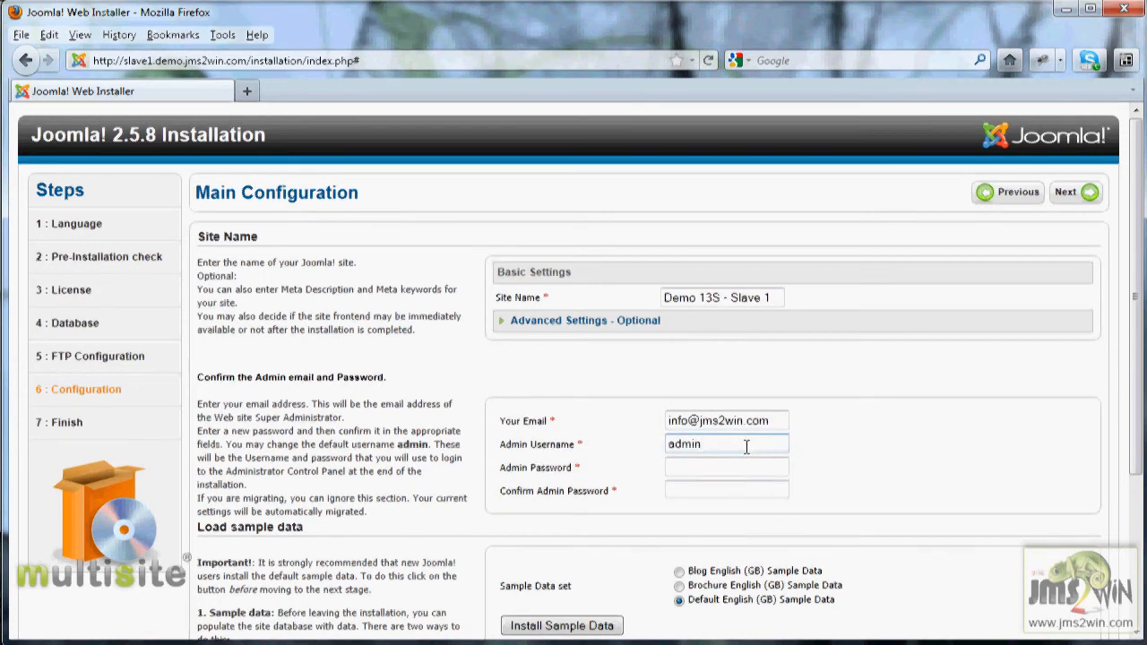
{"action": "type", "text": "DE"}
{"action": "key", "text": "BackSpace"}
{"action": "type", "text": "minDemoSlave1"}
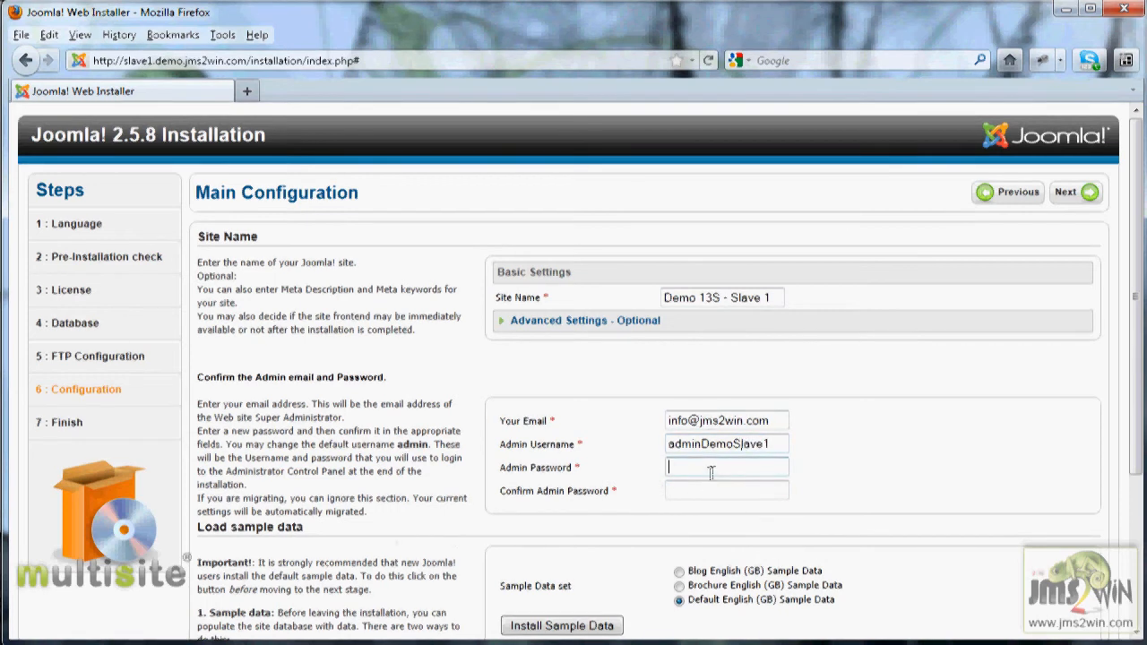
- Enter and confirm the admin password, then submit the main configuration
{"action": "type", "text": "••"}
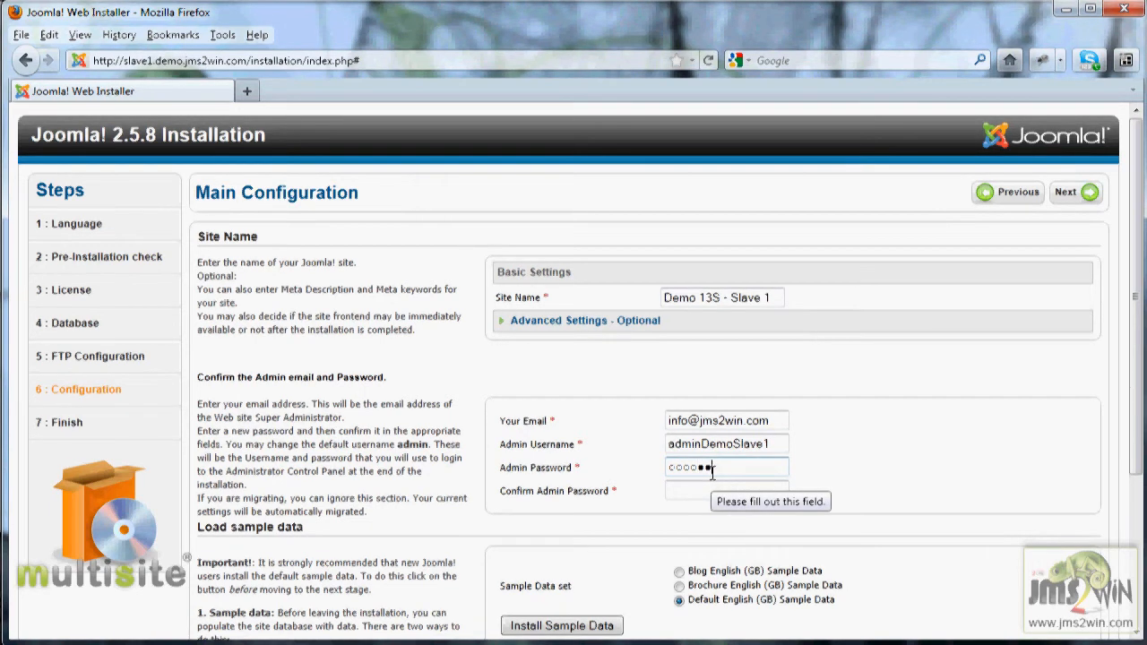
{"action": "type", "text": "••••"}
{"action": "left_click", "coordinate": [695, 491]}
{"action": "type", "text": "••••"}
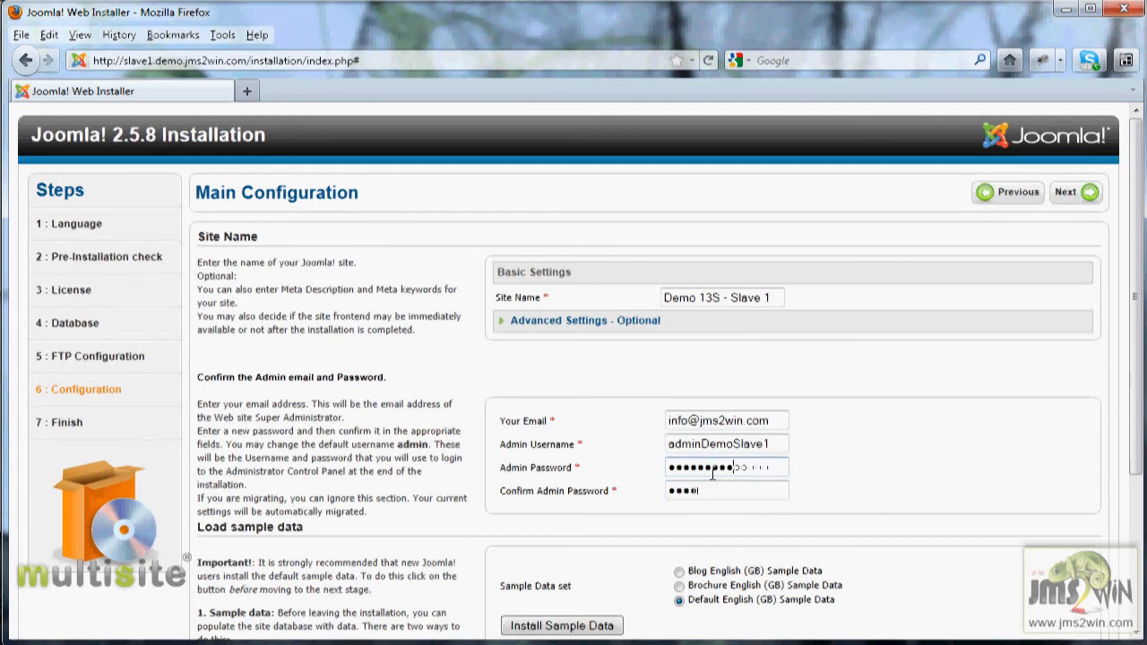
{"action": "type", "text": "••••"}
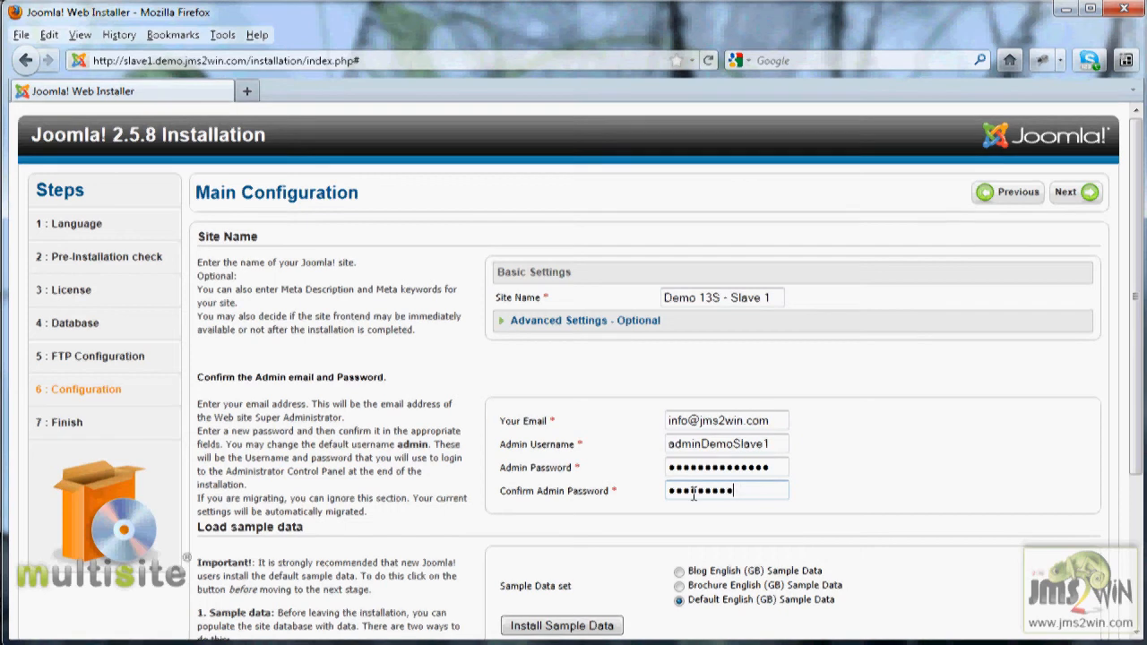
{"action": "type", "text": "•"}
{"action": "left_click", "coordinate": [1079, 199]}
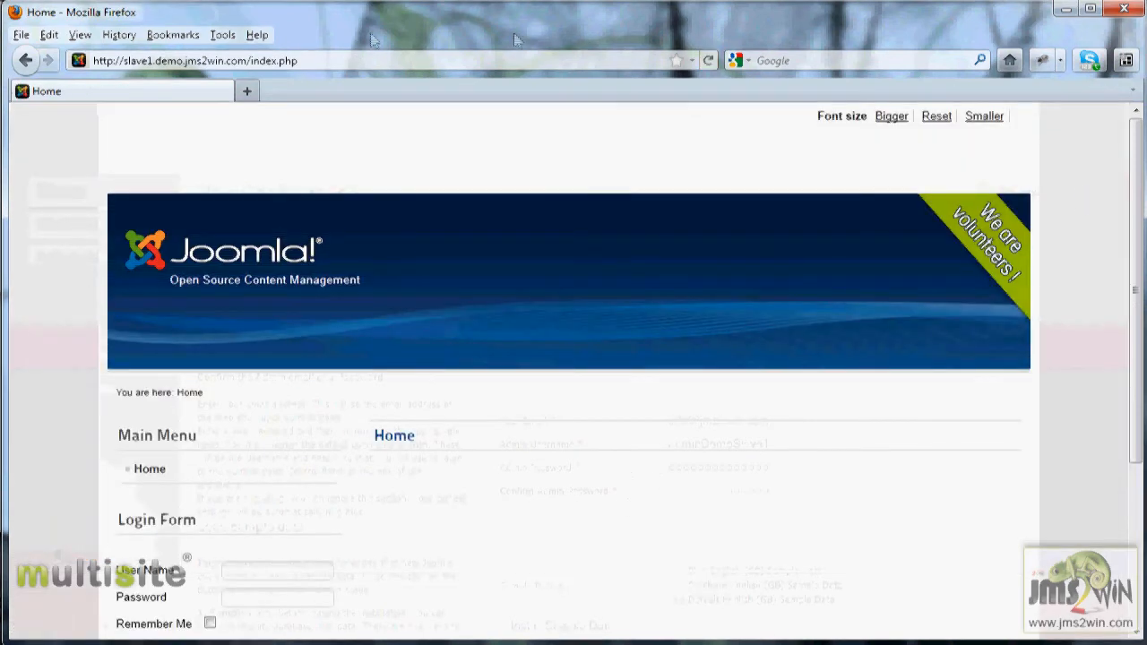
{"action": "left_click", "coordinate": [330, 61]}
{"action": "left_click", "coordinate": [330, 61]}
{"action": "key", "text": "shift+Left"}
{"action": "key", "text": "shift+Left"}
{"action": "key", "text": "shift+Left"}
{"action": "key", "text": "shift+Left"}
{"action": "key", "text": "shift+Left"}
{"action": "key", "text": "shift+Left"}
{"action": "key", "text": "shift+Left"}
{"action": "key", "text": "shift+Left"}
{"action": "key", "text": "shift+Left"}
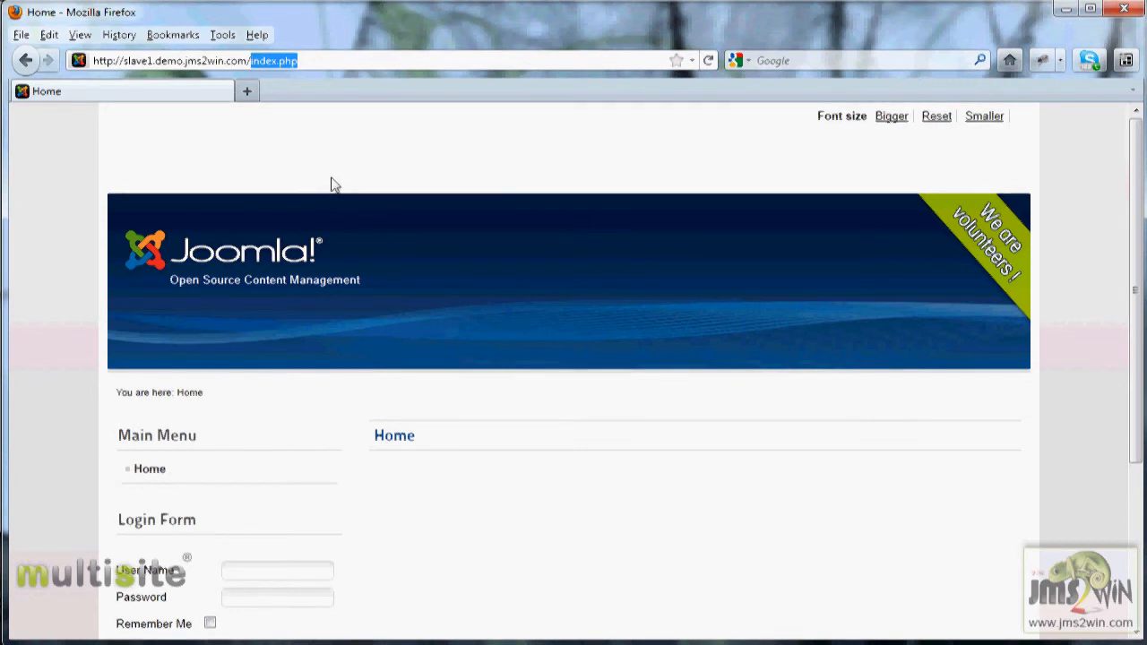
{"action": "type", "text": "ad"}
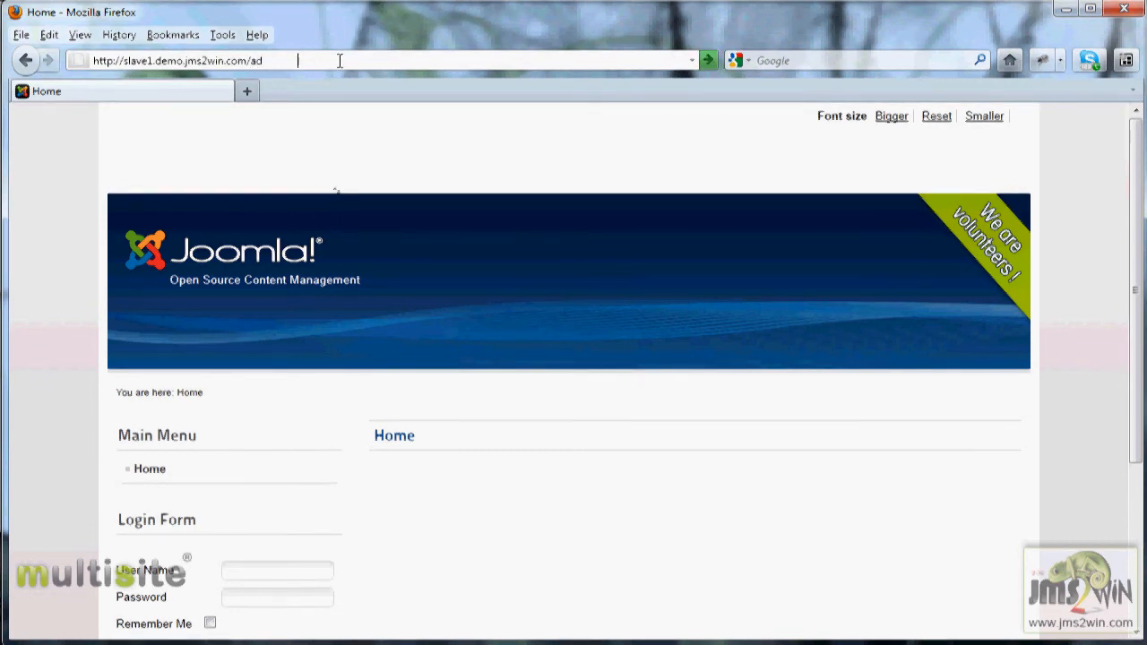
{"action": "type", "text": "ministrator"}
{"action": "key", "text": "Left"}
{"action": "key", "text": "Left"}
{"action": "key", "text": "Left"}
{"action": "key", "text": "Left"}
{"action": "key", "text": "Left"}
{"action": "key", "text": "Left"}
{"action": "key", "text": "BackSpace"}
{"action": "key", "text": "Return"}
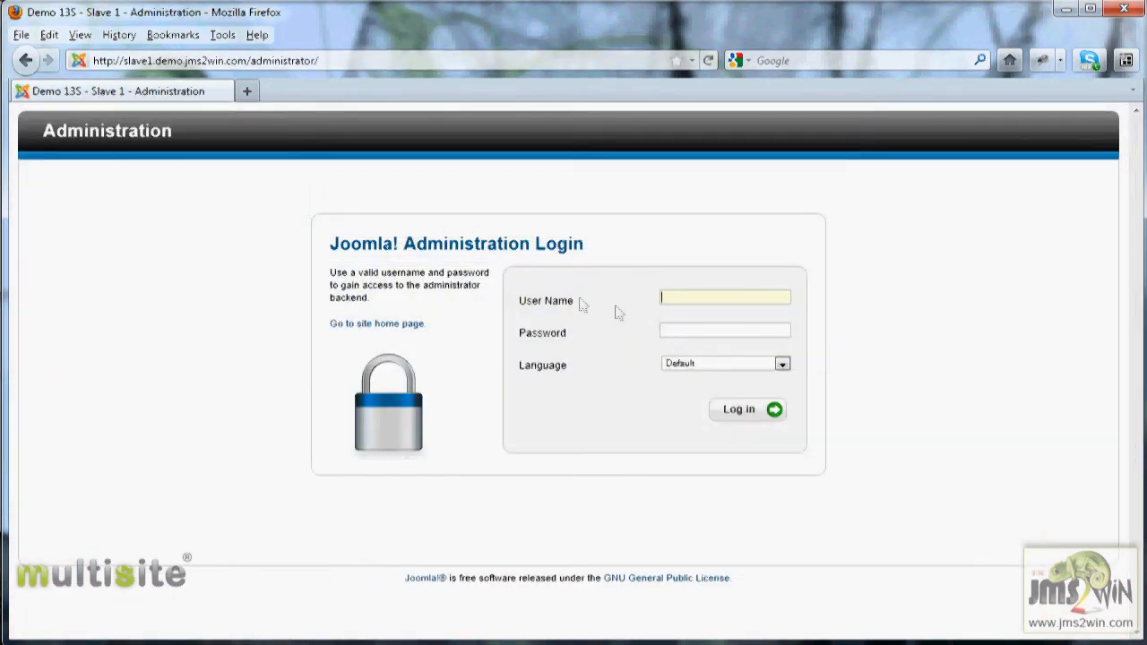
- Log in to the administrator as adminDemoSlave1 with the admin password
{"action": "type", "text": "ad"}
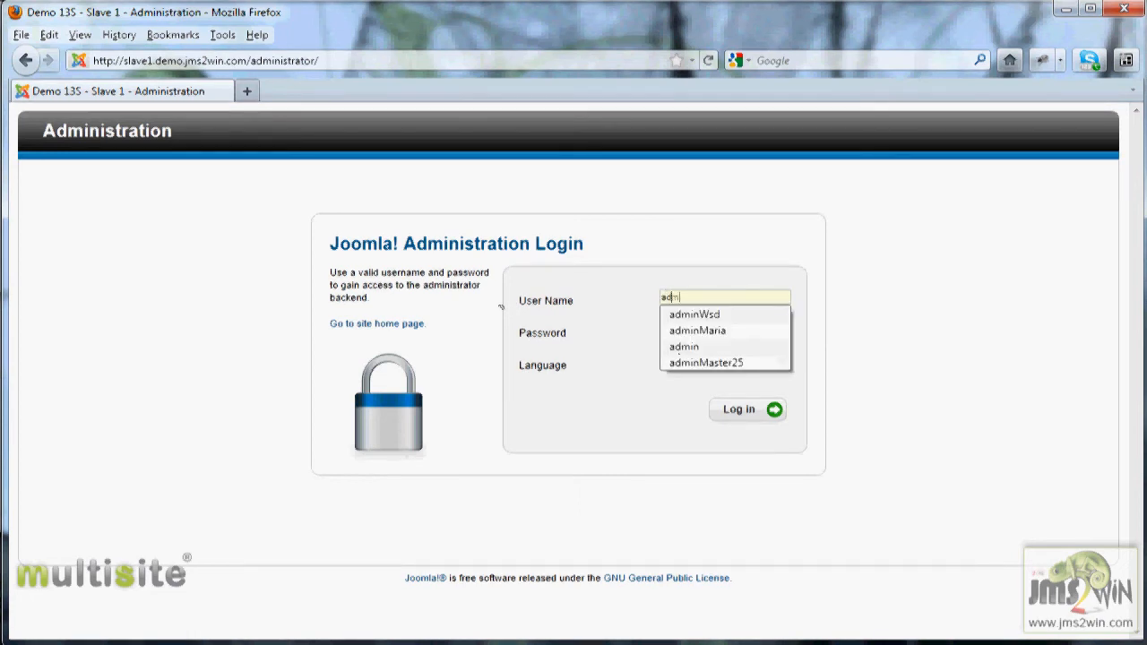
{"action": "type", "text": "minDemo"}
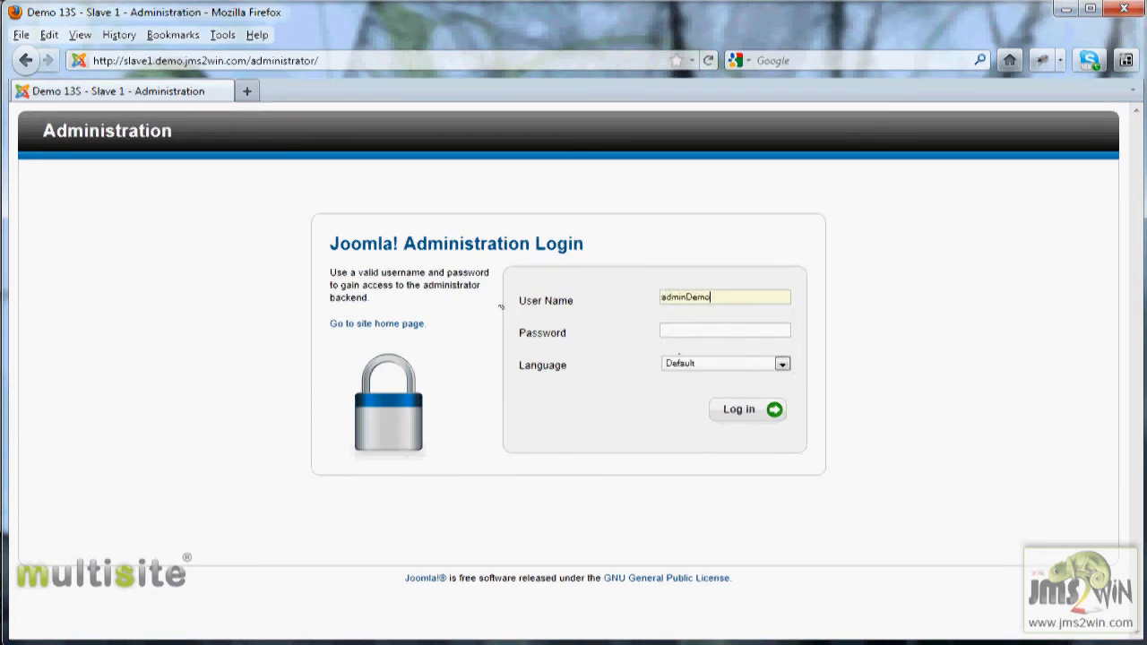
{"action": "type", "text": "Sla••••••"}
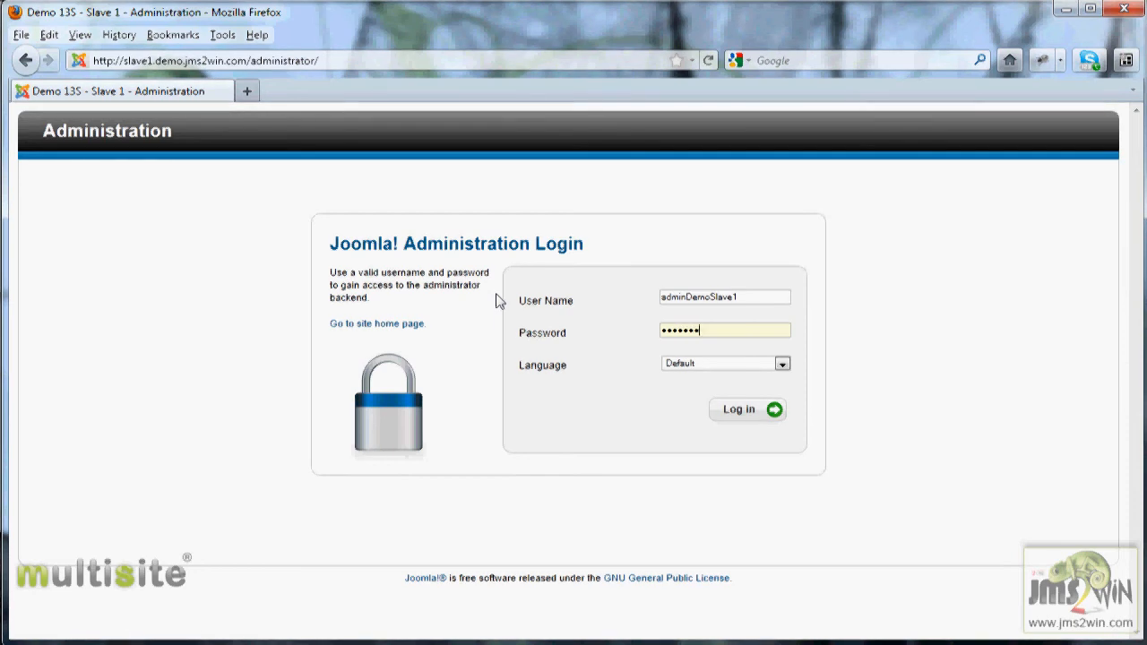
{"action": "type", "text": "•••"}
{"action": "left_click", "coordinate": [756, 416]}
{"action": "left_click", "coordinate": [387, 104]}
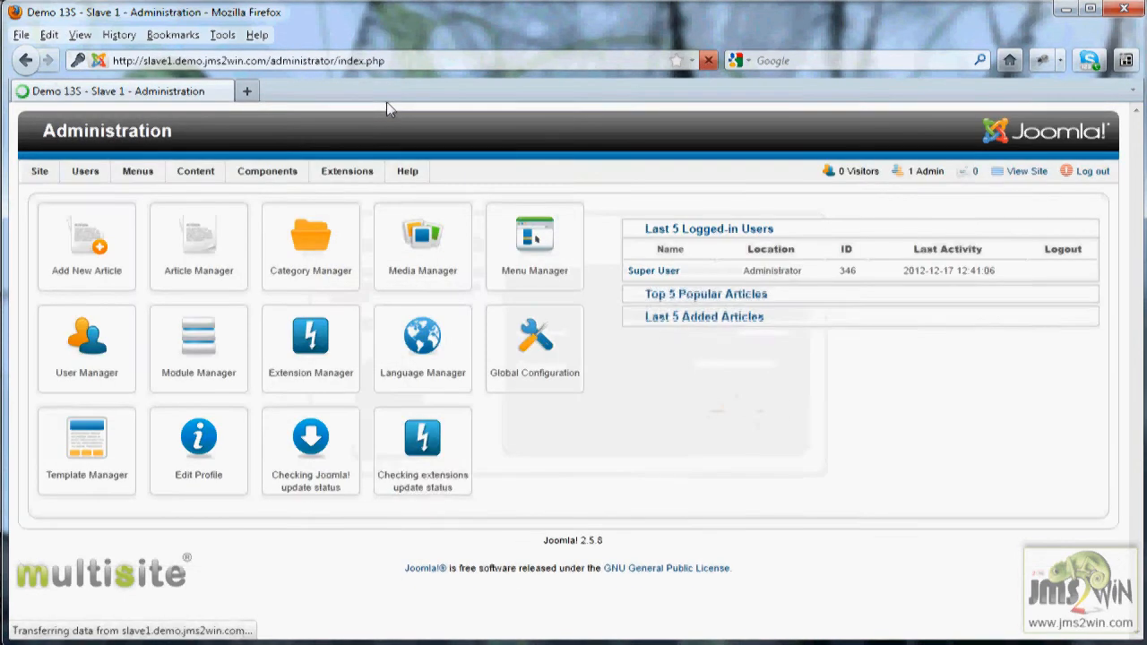
- Examine the Components and Menus menus of the slave site's administrator
{"action": "mouse_move", "coordinate": [267, 171]}
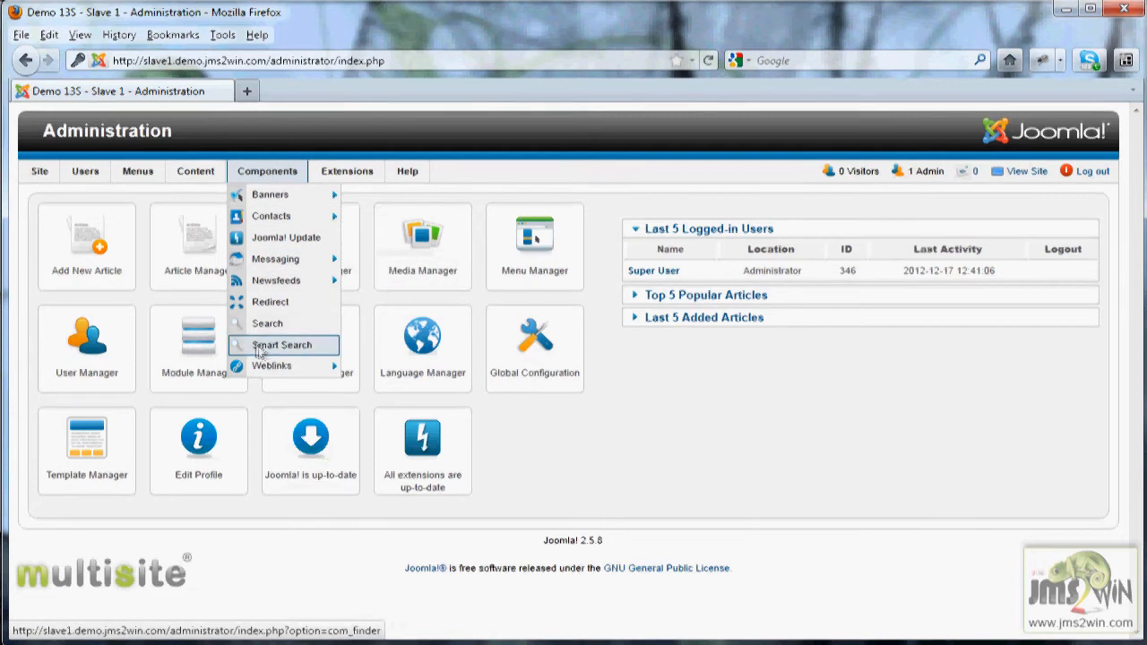
{"action": "mouse_move", "coordinate": [130, 171]}
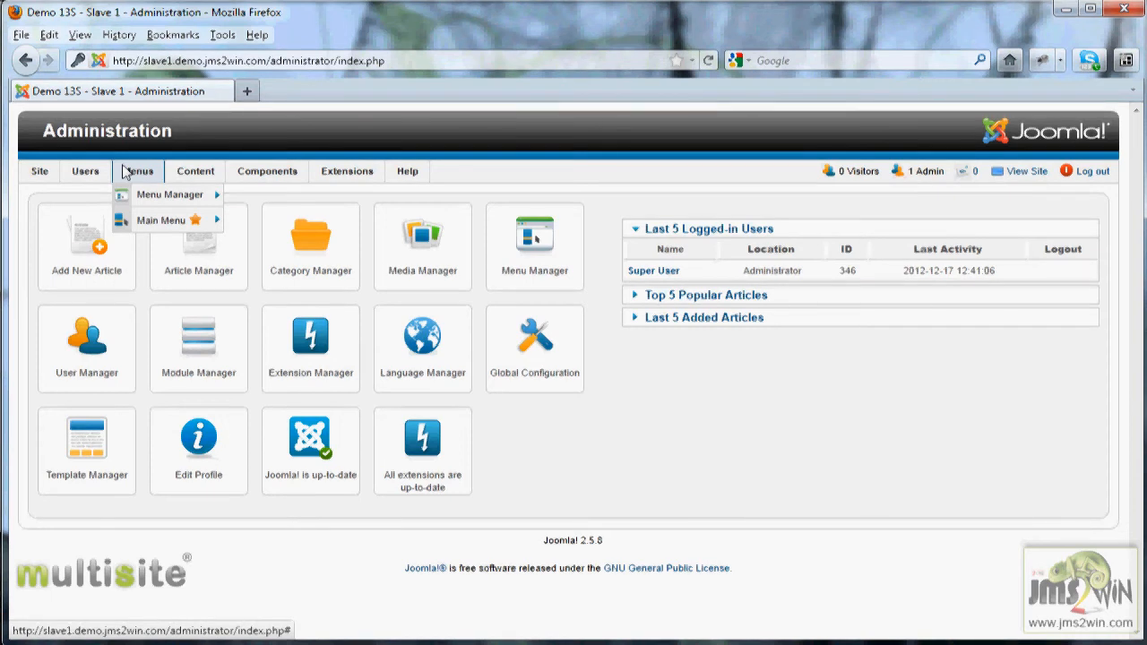
{"action": "mouse_move", "coordinate": [269, 259]}
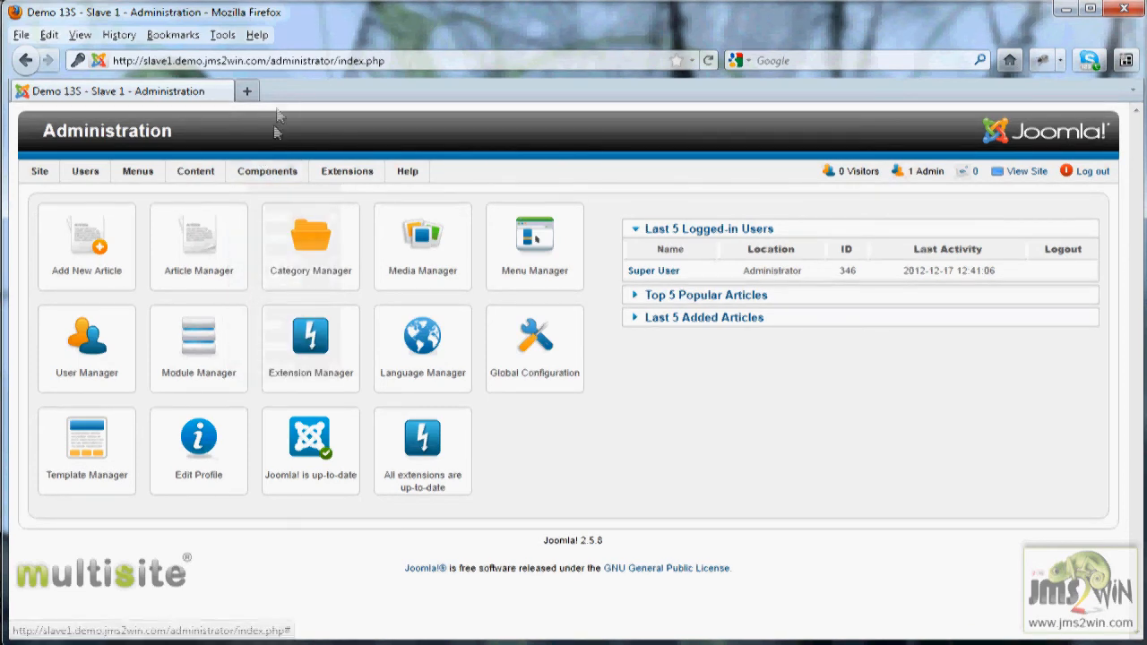
- Switch to the master site's administrator at master.demo.jms2win.com/administrator/index.php
{"action": "left_click", "coordinate": [174, 60]}
{"action": "left_click", "coordinate": [173, 60]}
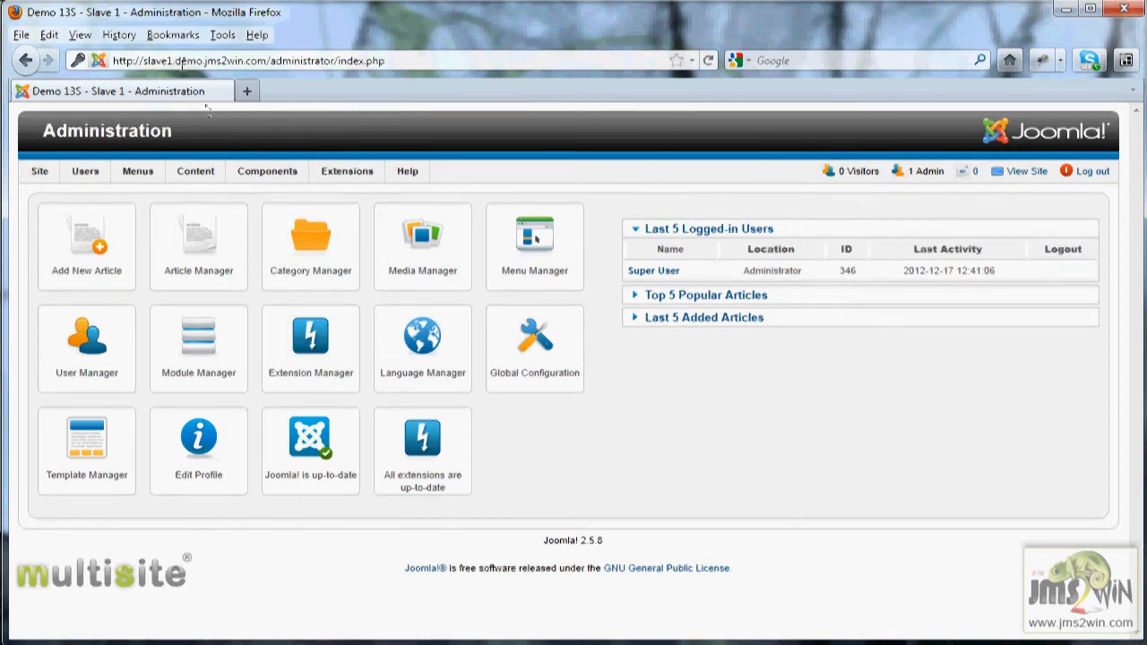
{"action": "key", "text": "BackSpace"}
{"action": "key", "text": "BackSpace"}
{"action": "key", "text": "BackSpace"}
{"action": "key", "text": "BackSpace"}
{"action": "key", "text": "BackSpace"}
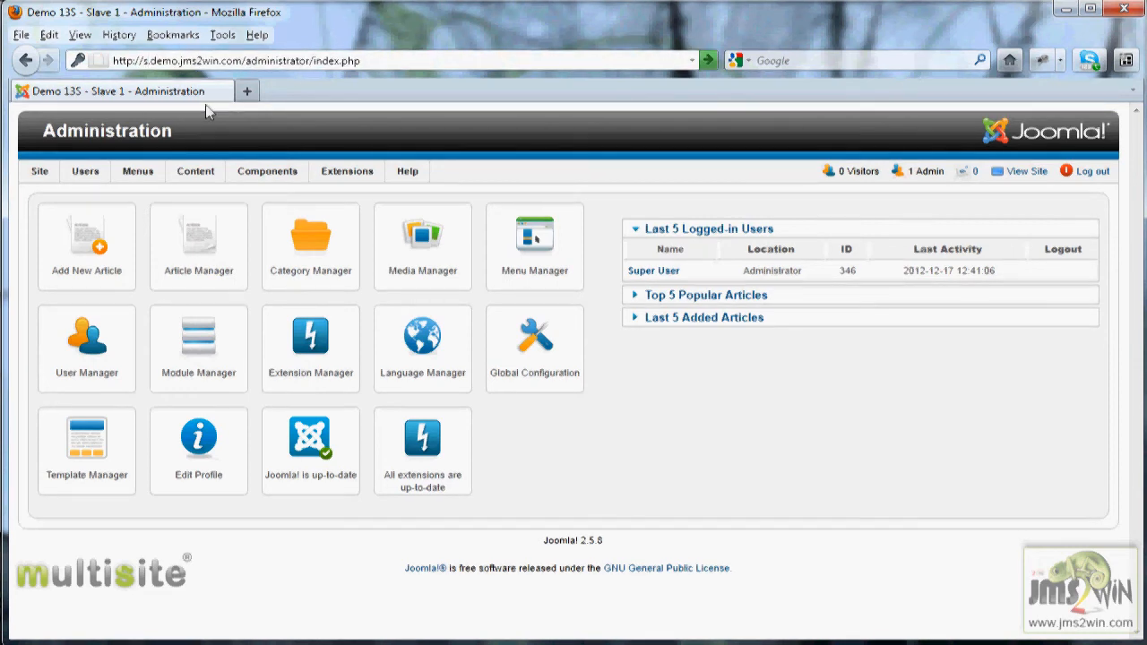
{"action": "key", "text": "BackSpace"}
{"action": "type", "text": "maste"}
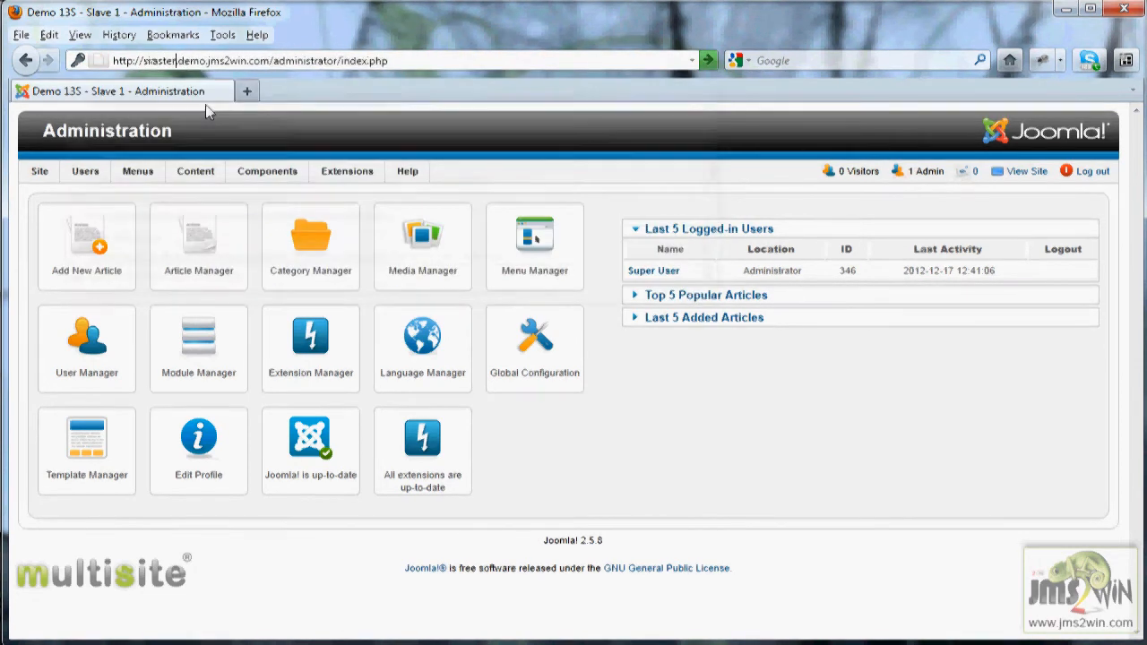
{"action": "type", "text": "r"}
{"action": "key", "text": "Return"}
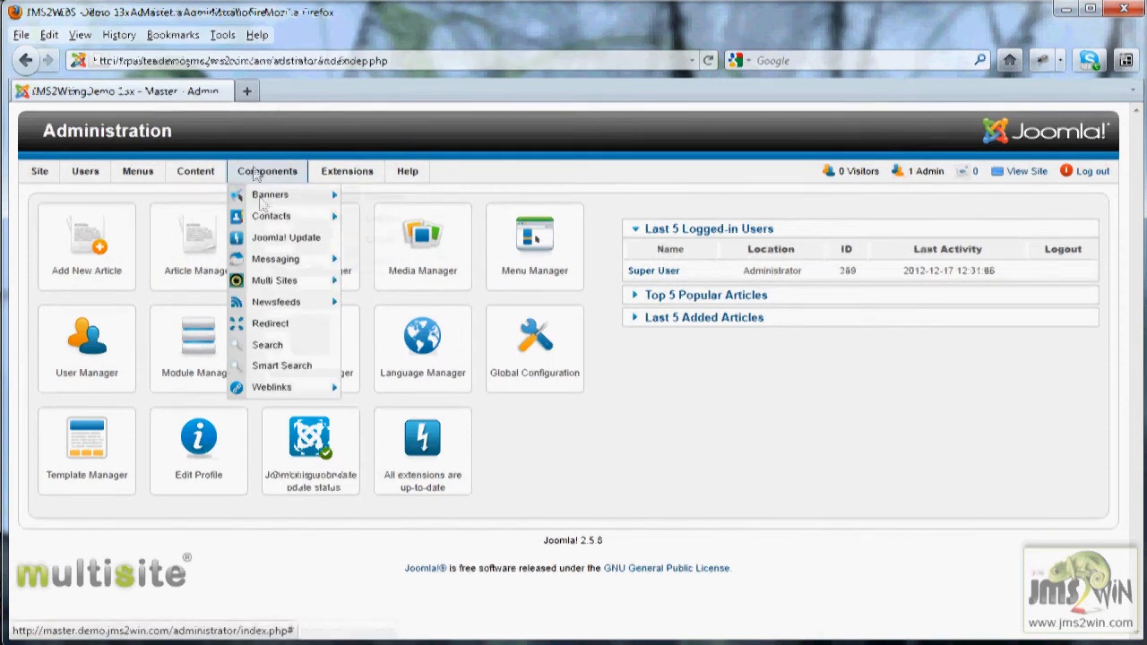
- Open the Multi Sites Site Manager and examine the slave site's prefix and user columns
{"action": "left_click", "coordinate": [266, 282]}
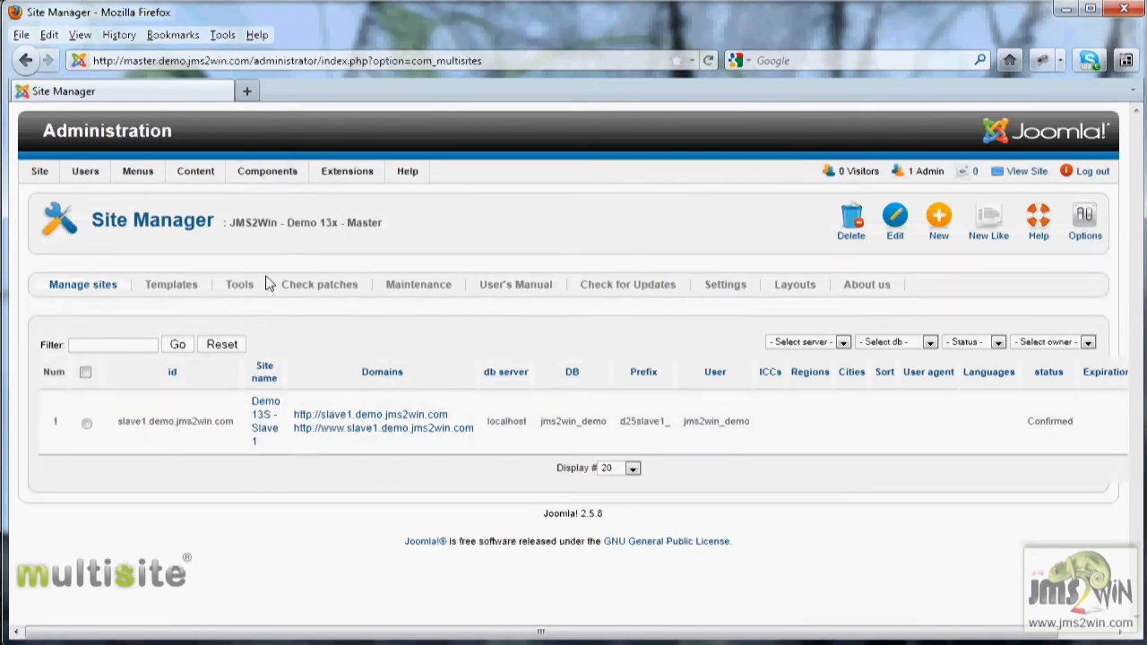
{"action": "left_click_drag", "start_coordinate": [681, 421], "coordinate": [750, 424]}
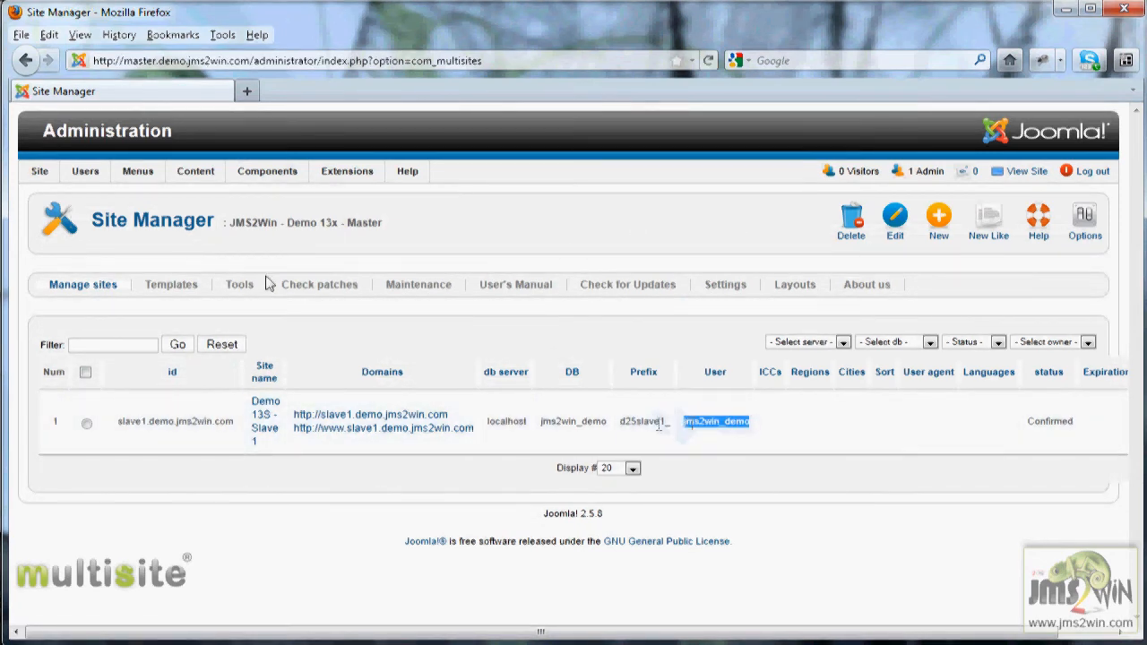
{"action": "left_click_drag", "start_coordinate": [619, 421], "coordinate": [670, 437]}
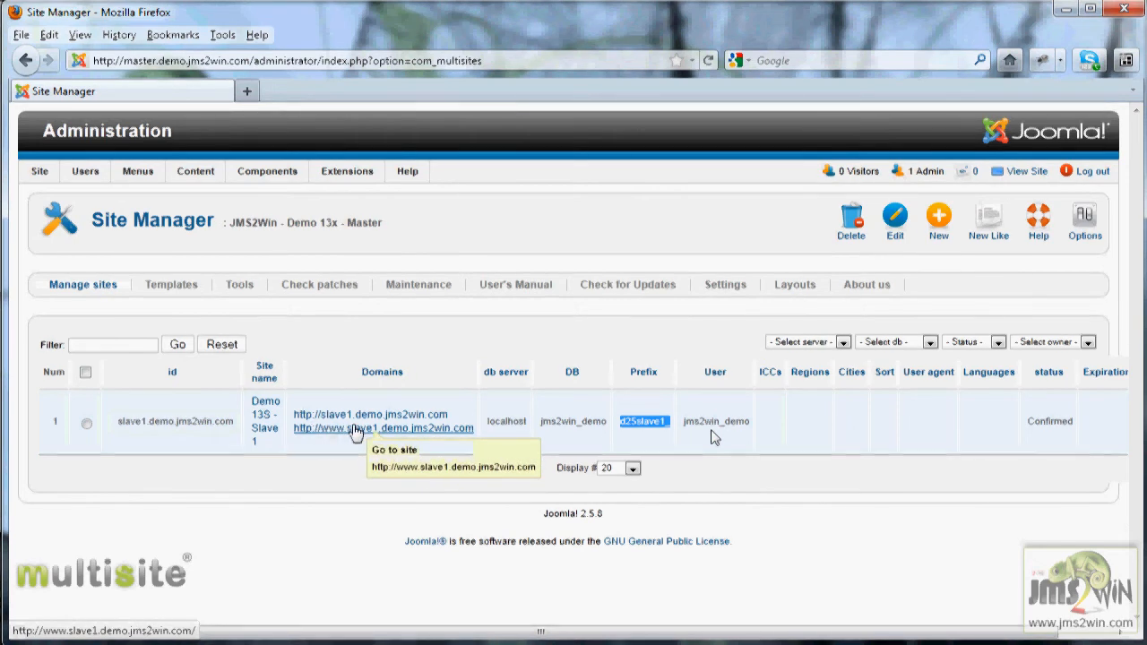
- Open the slave1 site's details and examine its domain names and Geo location filtering settings
{"action": "left_click", "coordinate": [261, 421]}
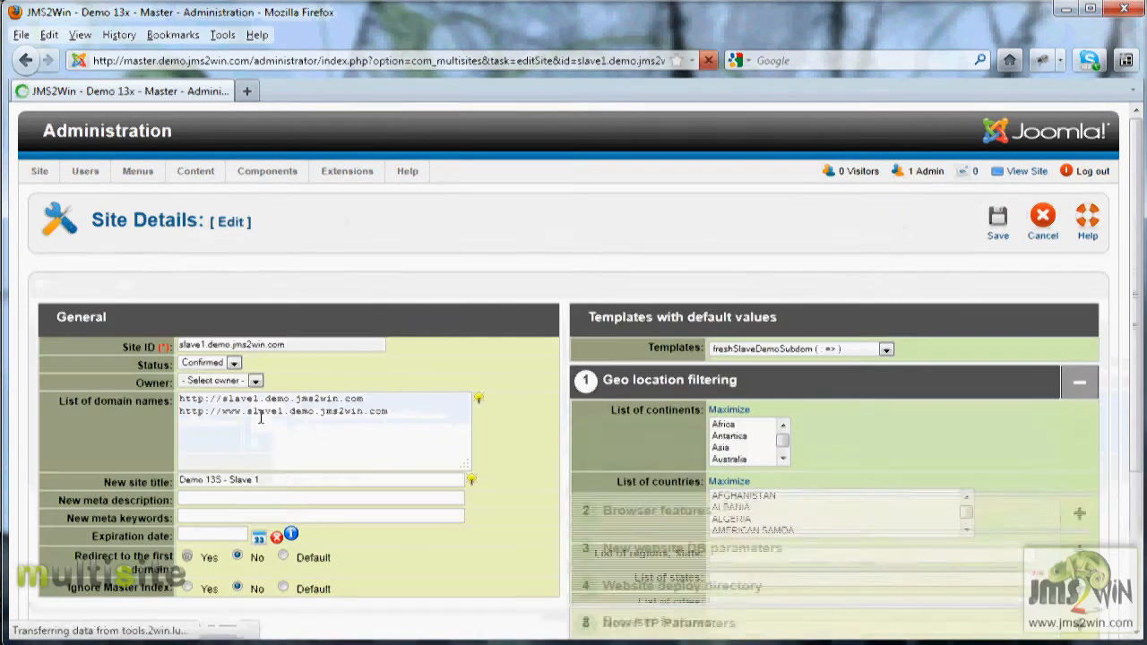
{"action": "left_click_drag", "start_coordinate": [222, 410], "coordinate": [350, 419]}
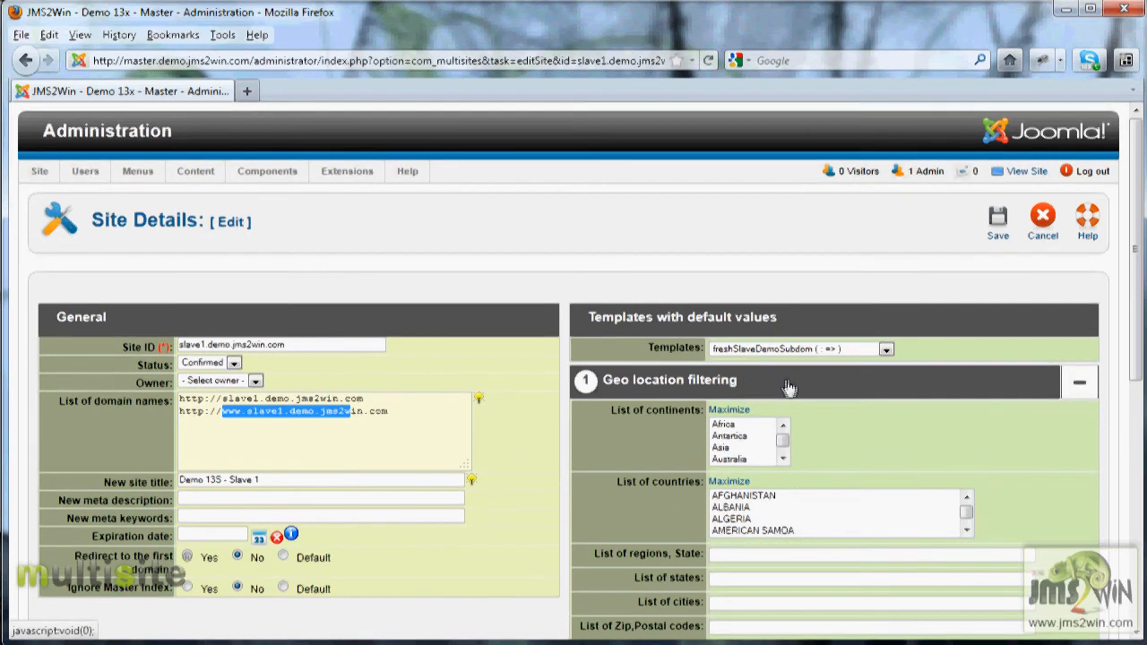
{"action": "scroll", "coordinate": [793, 387], "scroll_direction": "down", "scroll_amount": 5}
{"action": "scroll", "coordinate": [770, 340], "scroll_direction": "up", "scroll_amount": 4}
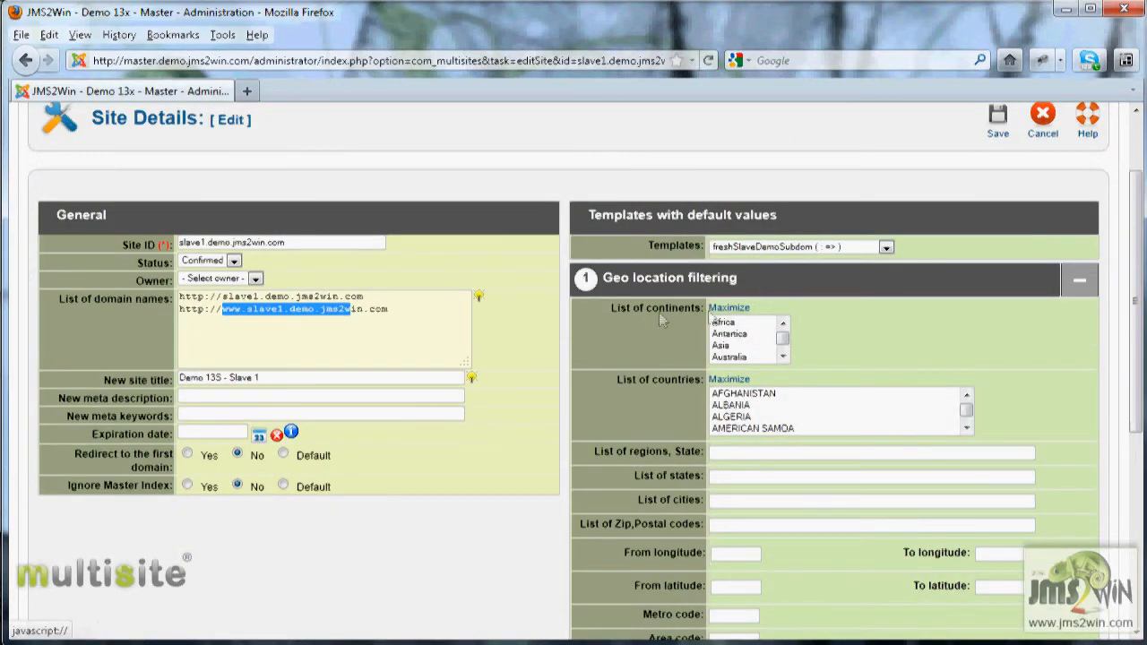
{"action": "mouse_move", "coordinate": [627, 387]}
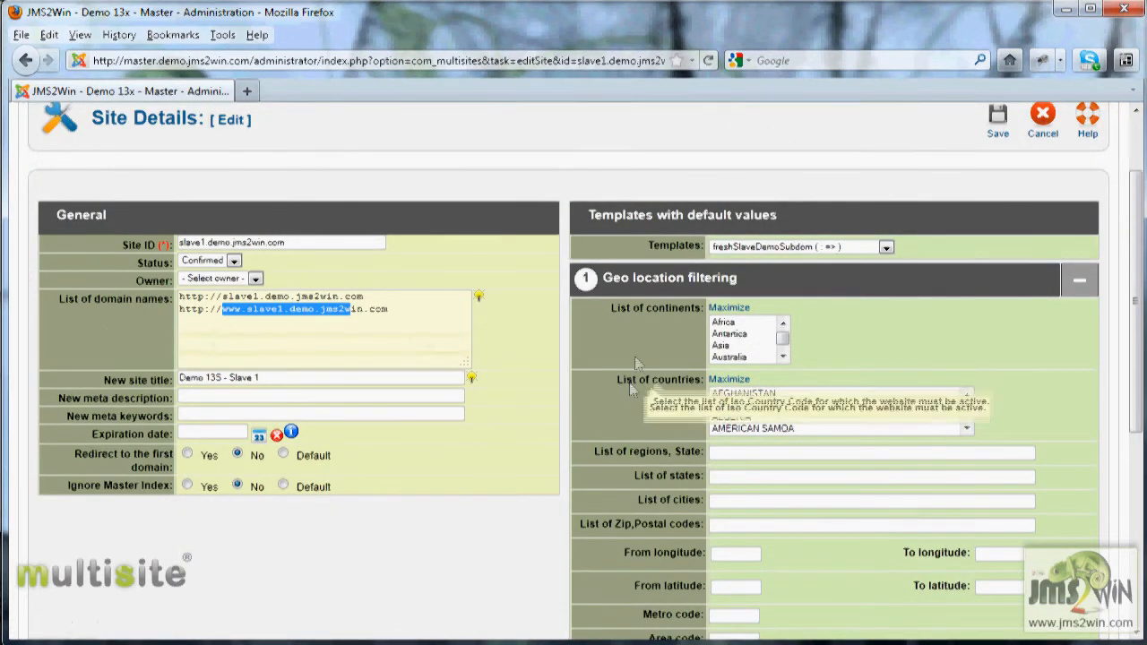
{"action": "scroll", "coordinate": [641, 477], "scroll_direction": "down", "scroll_amount": 4}
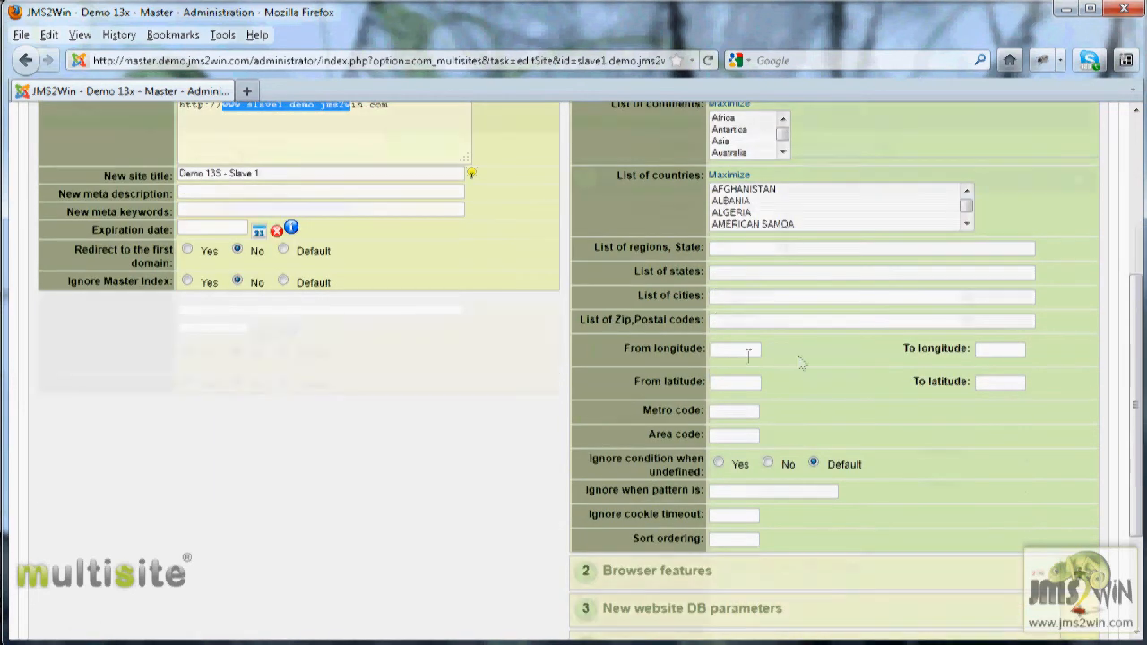
{"action": "scroll", "coordinate": [870, 379], "scroll_direction": "up", "scroll_amount": 2}
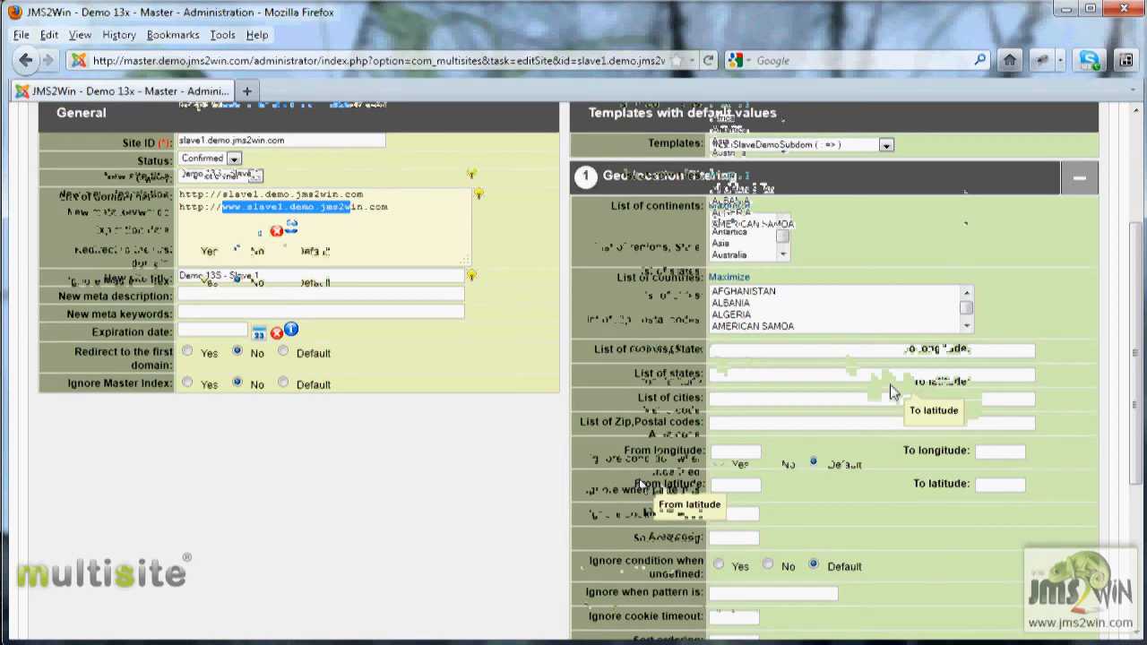
{"action": "left_click", "coordinate": [641, 578]}
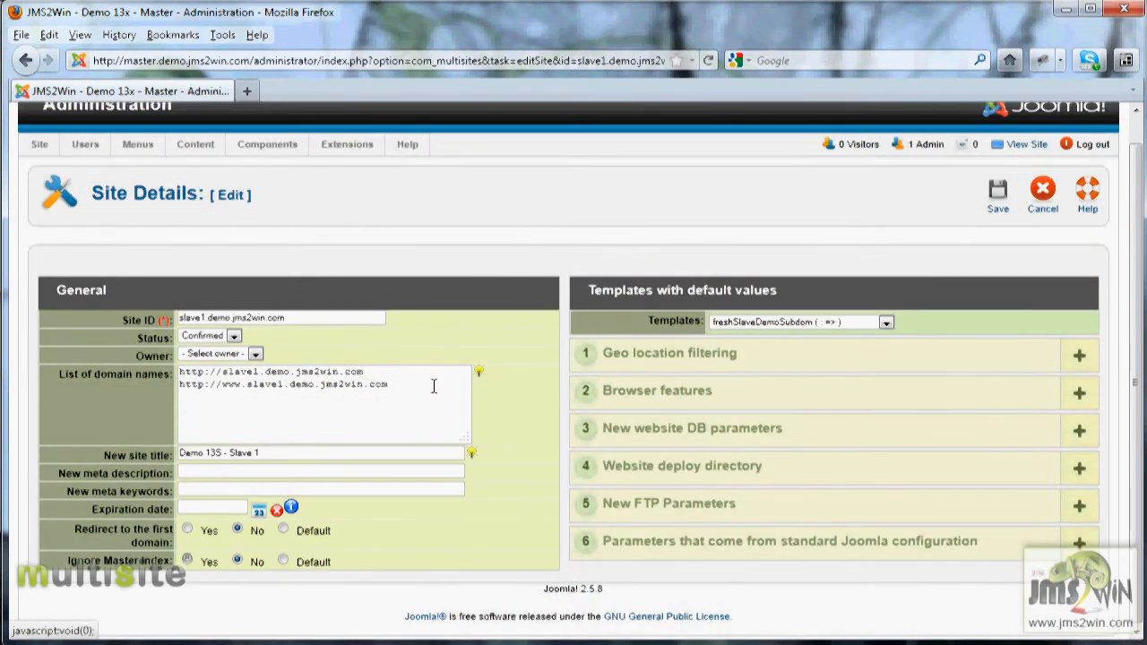
{"action": "left_click_drag", "start_coordinate": [434, 386], "coordinate": [401, 377]}
{"action": "left_click_drag", "start_coordinate": [400, 378], "coordinate": [156, 352]}
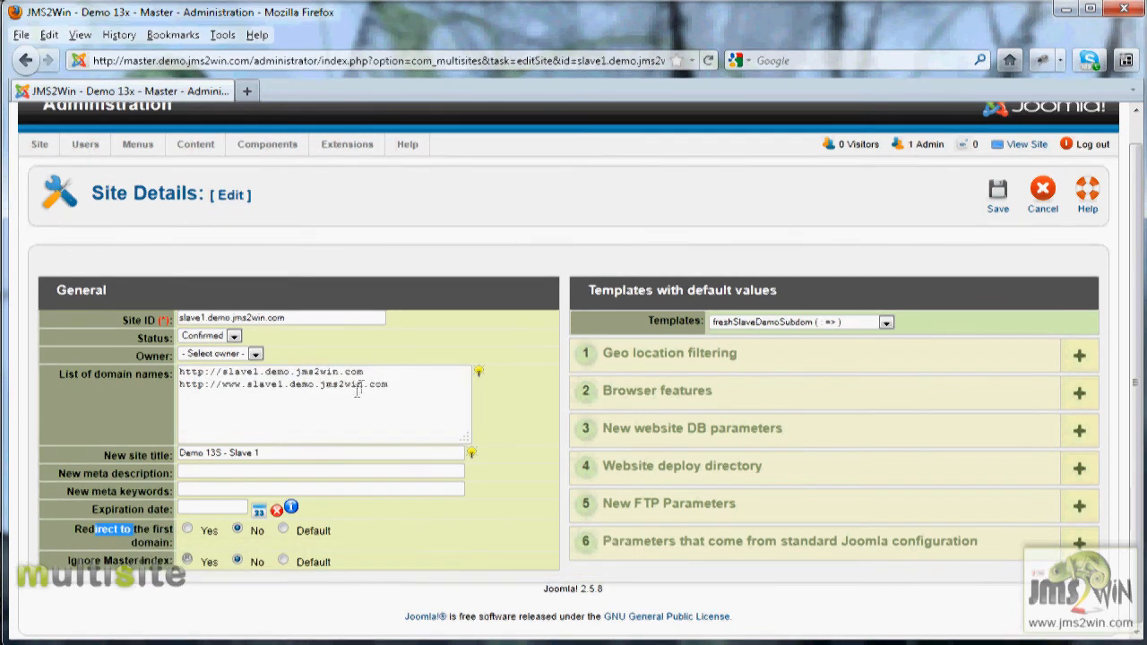
{"action": "left_click", "coordinate": [384, 373]}
{"action": "left_click_drag", "start_coordinate": [384, 373], "coordinate": [161, 369]}
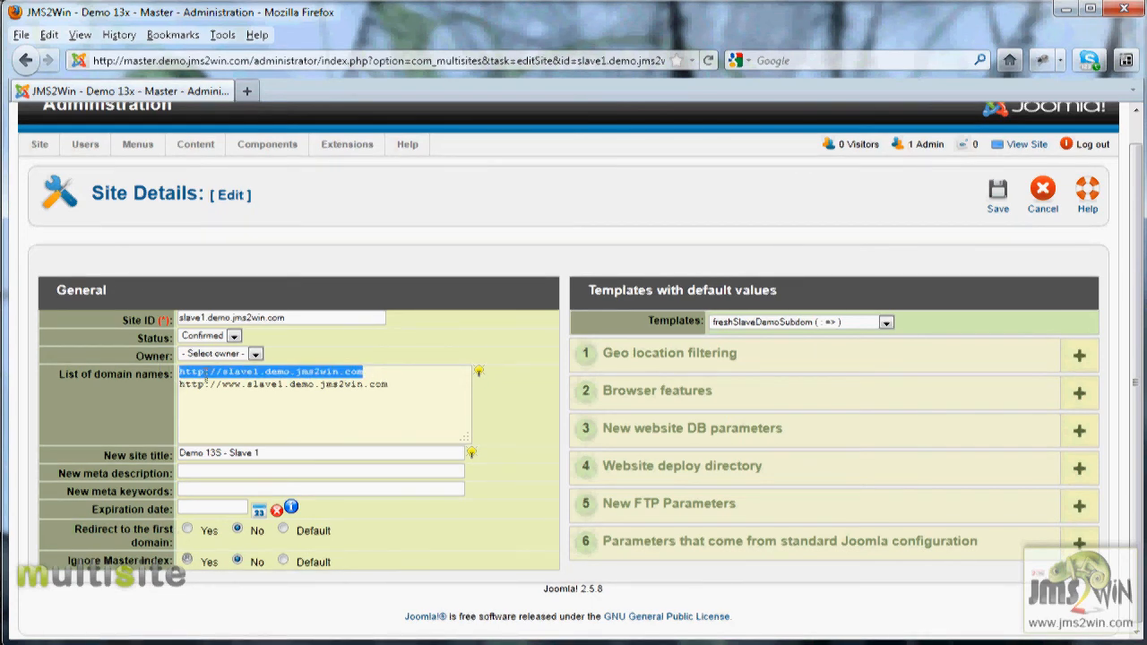
{"action": "key", "text": "Return"}
{"action": "left_click", "coordinate": [391, 368]}
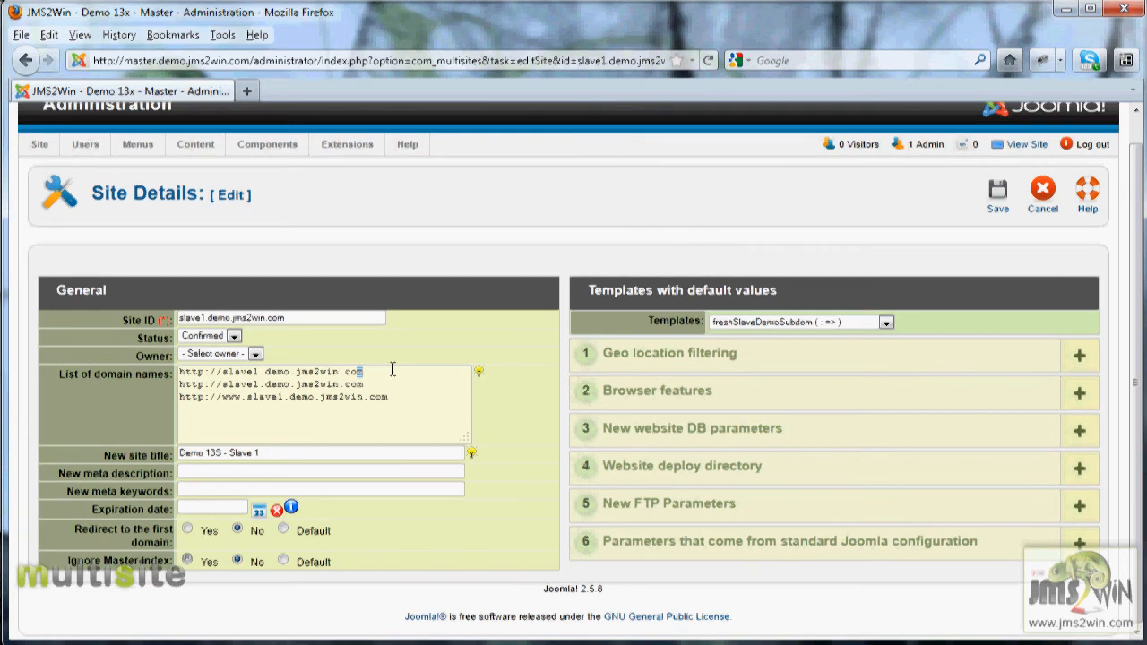
{"action": "type", "text": "fr"}
- Expand the Browser features section and examine the user agent list alongside the domain names
{"action": "left_click", "coordinate": [640, 391]}
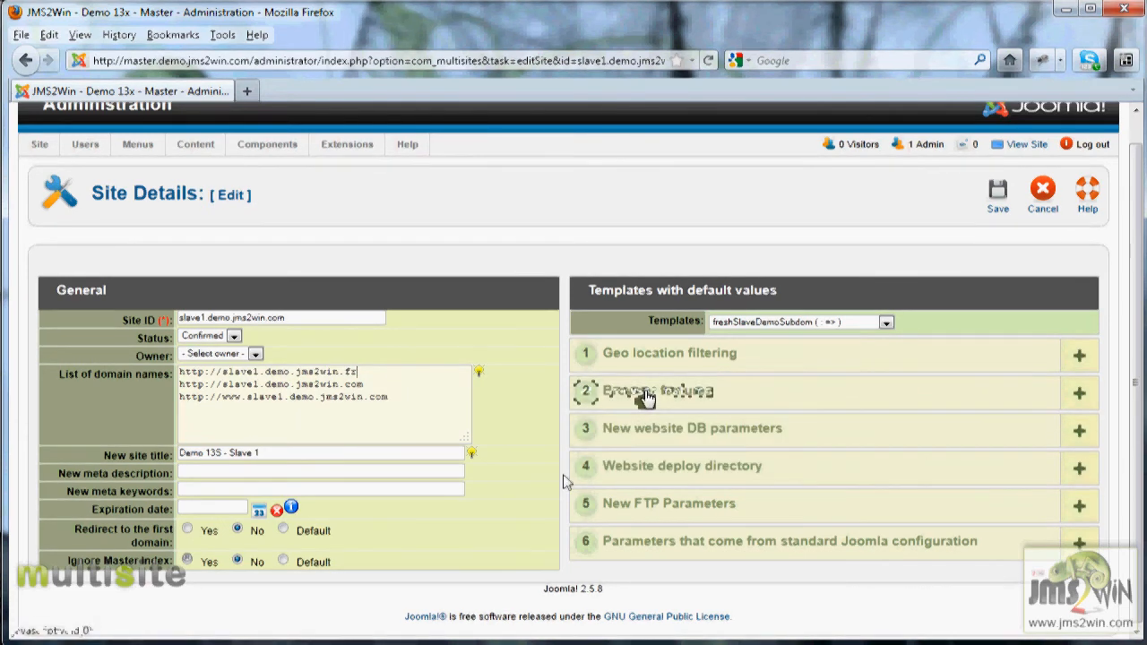
{"action": "scroll", "coordinate": [562, 482], "scroll_direction": "down", "scroll_amount": 6}
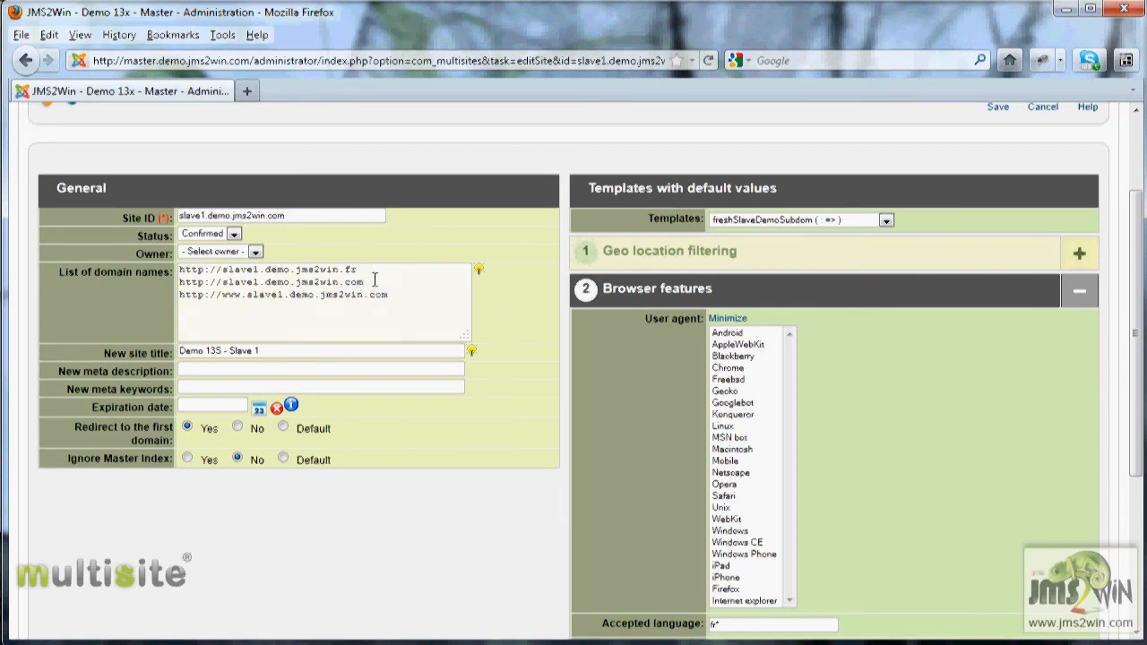
{"action": "double_click", "coordinate": [333, 278]}
{"action": "left_click", "coordinate": [386, 274]}
{"action": "left_click_drag", "start_coordinate": [385, 274], "coordinate": [296, 271]}
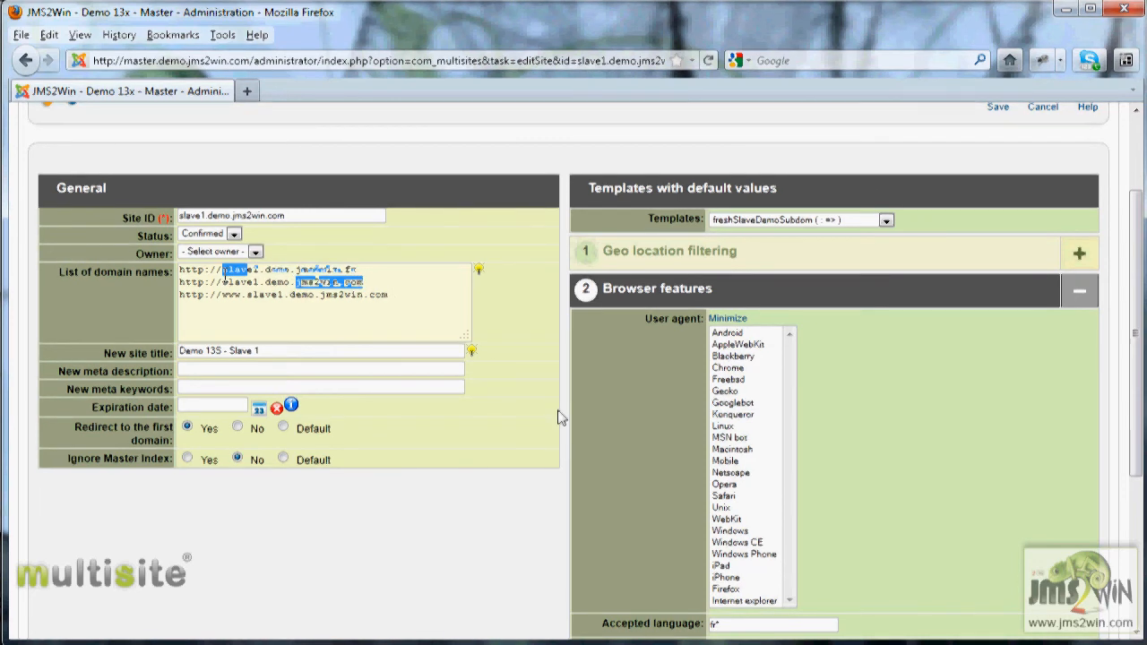
{"action": "left_click", "coordinate": [392, 267]}
{"action": "left_click_drag", "start_coordinate": [392, 267], "coordinate": [279, 267]}
{"action": "left_click_drag", "start_coordinate": [376, 283], "coordinate": [303, 283]}
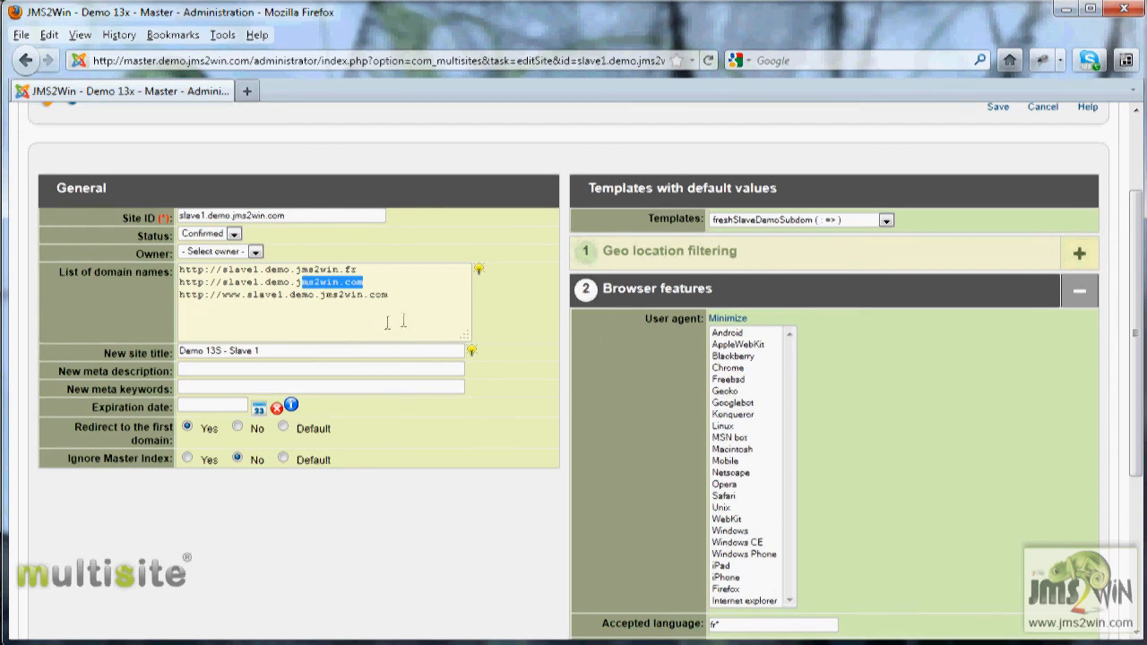
- Expand the Geo location filtering section, then cancel the site edit without saving
{"action": "left_click", "coordinate": [591, 293]}
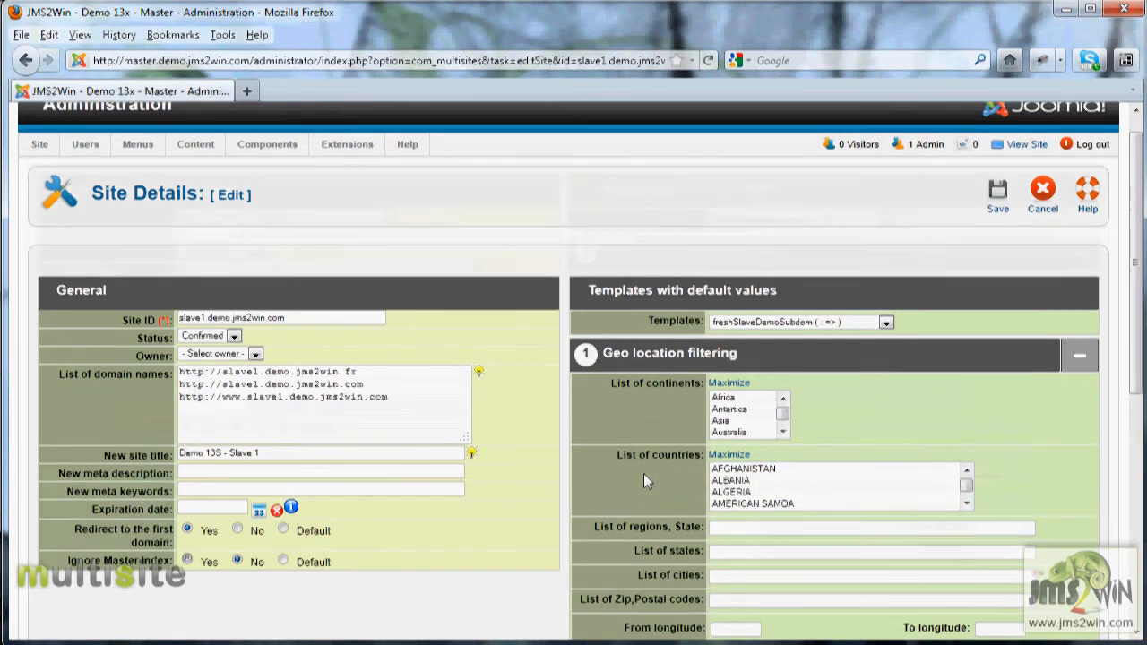
{"action": "scroll", "coordinate": [643, 481], "scroll_direction": "down", "scroll_amount": 4}
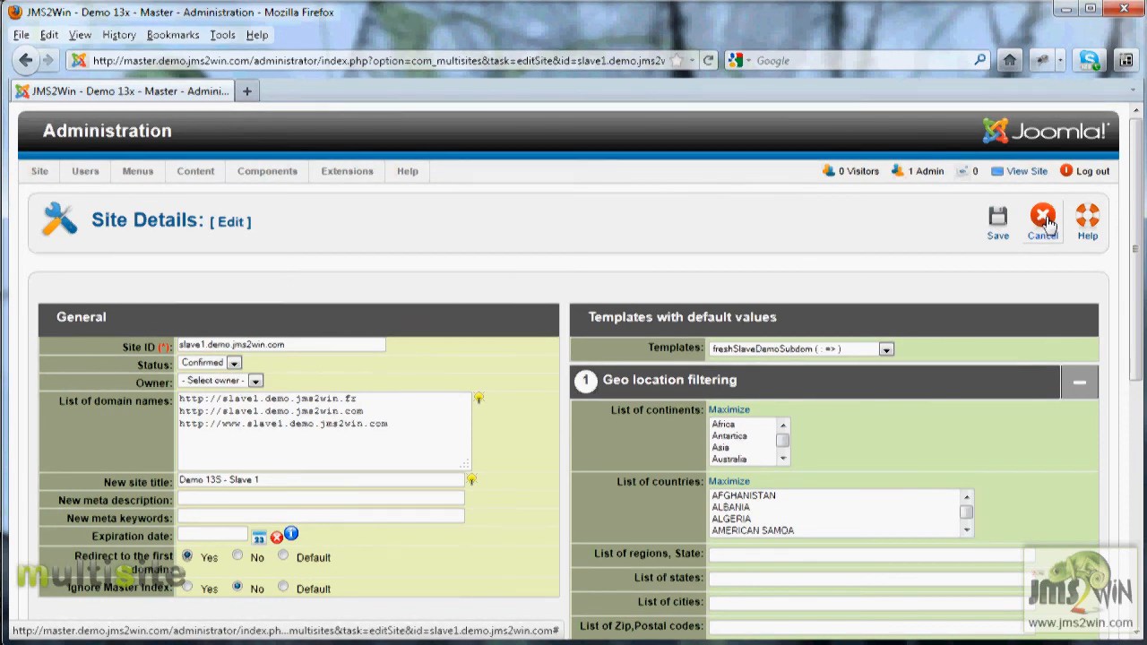
{"action": "left_click", "coordinate": [1044, 219]}
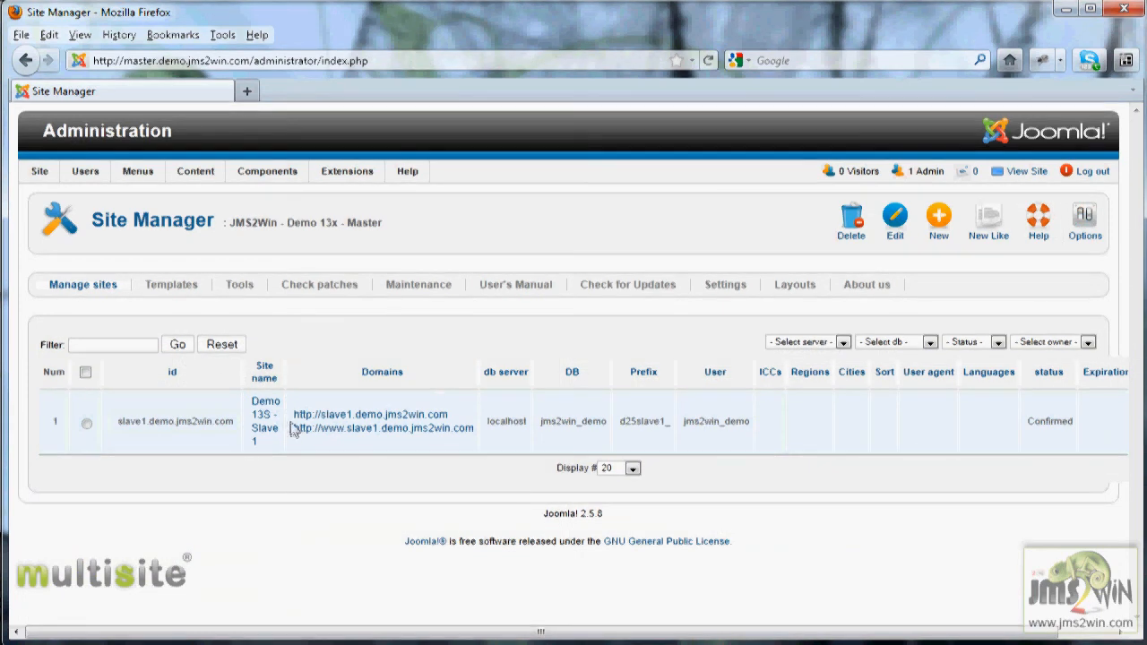
{"action": "mouse_move", "coordinate": [273, 423]}
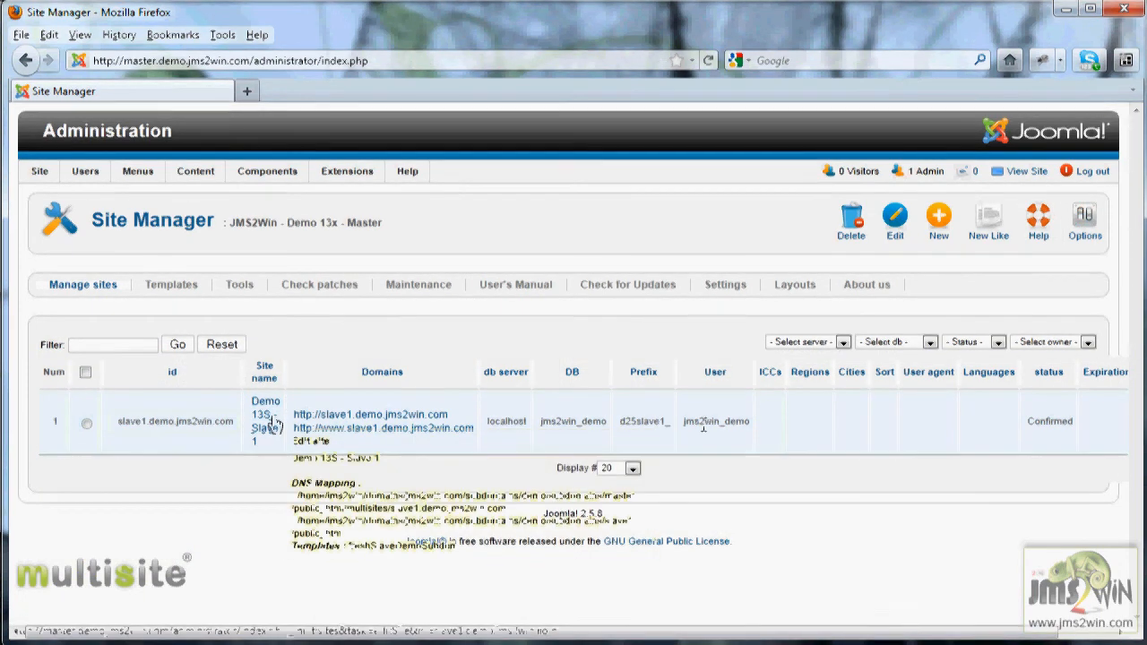